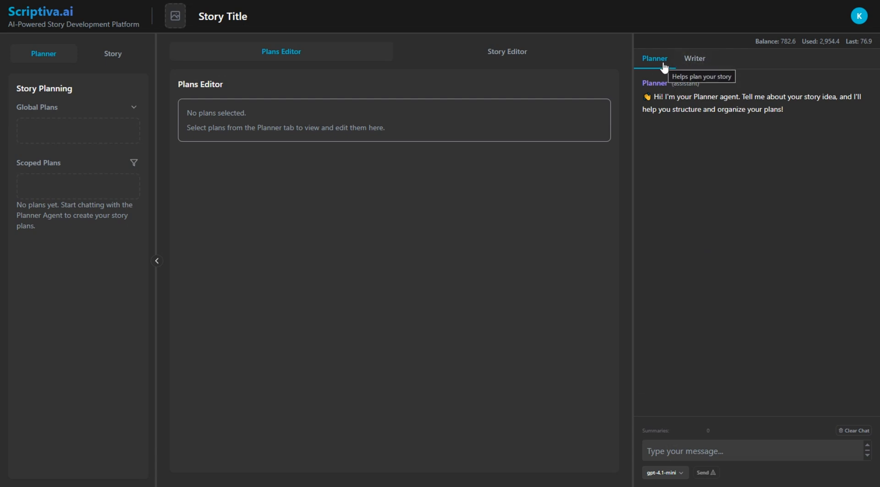
# Compare the introductory messages of the Writer and Planner agents
pyautogui.click(696, 60)
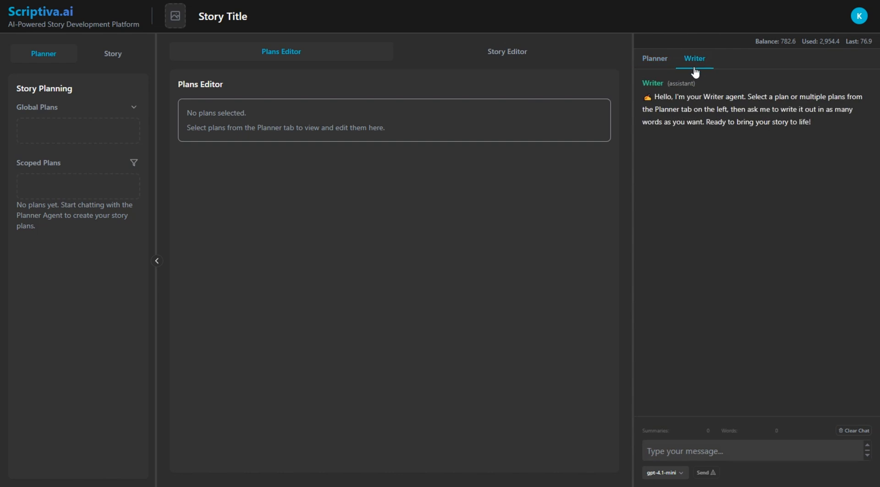
pyautogui.click(661, 60)
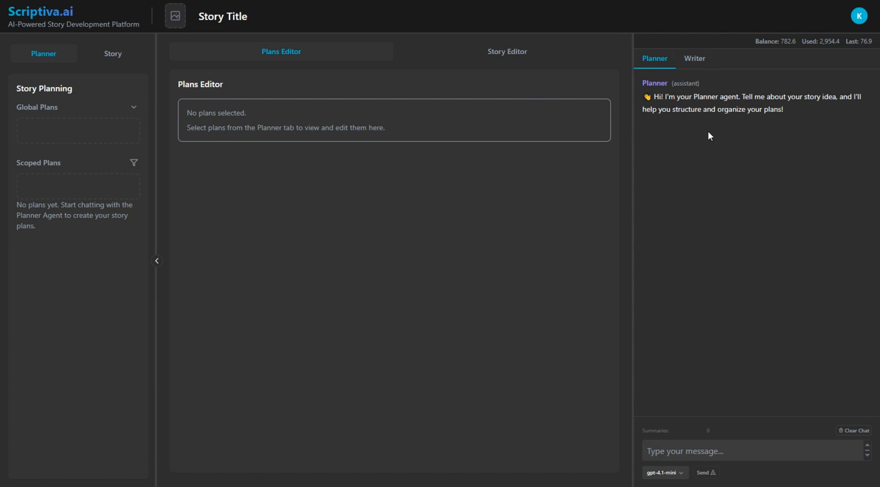
pyautogui.click(693, 62)
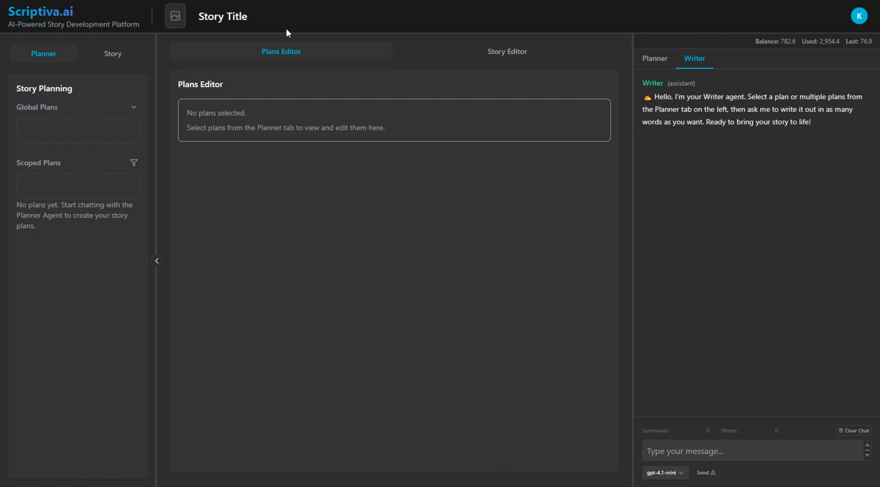
# Examine the available interface themes and the story export formats in the account options
pyautogui.click(858, 18)
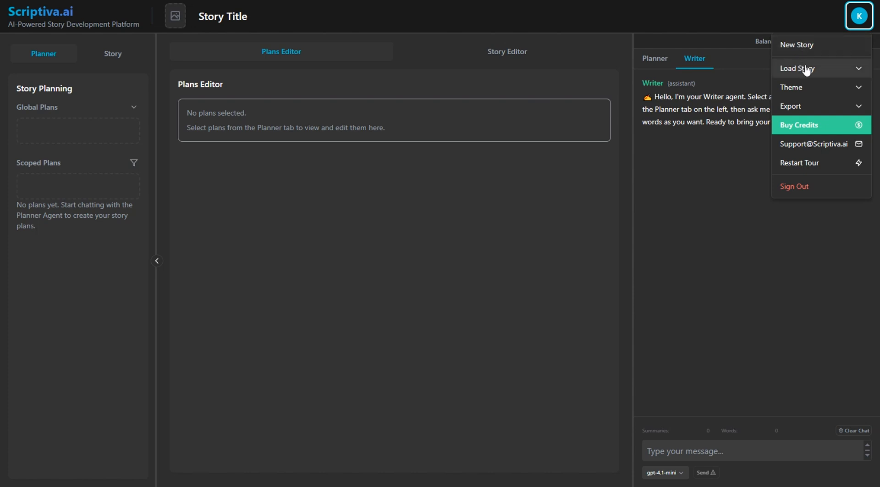
pyautogui.click(800, 87)
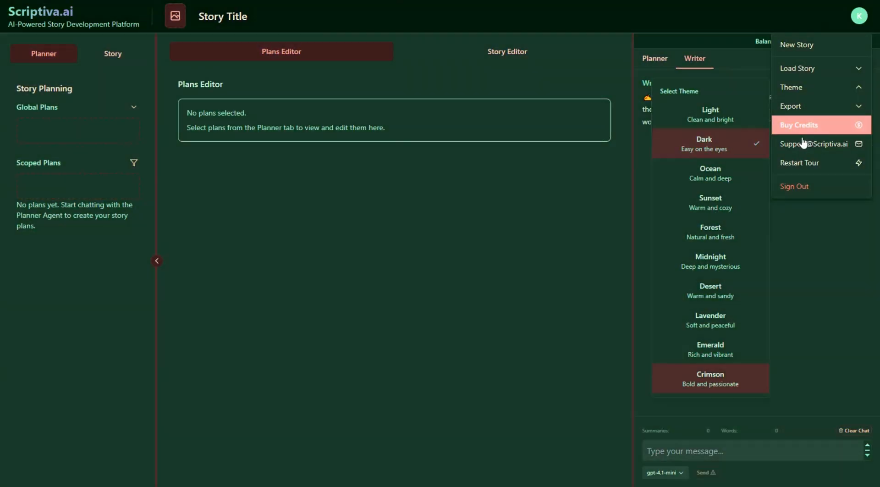
pyautogui.click(816, 88)
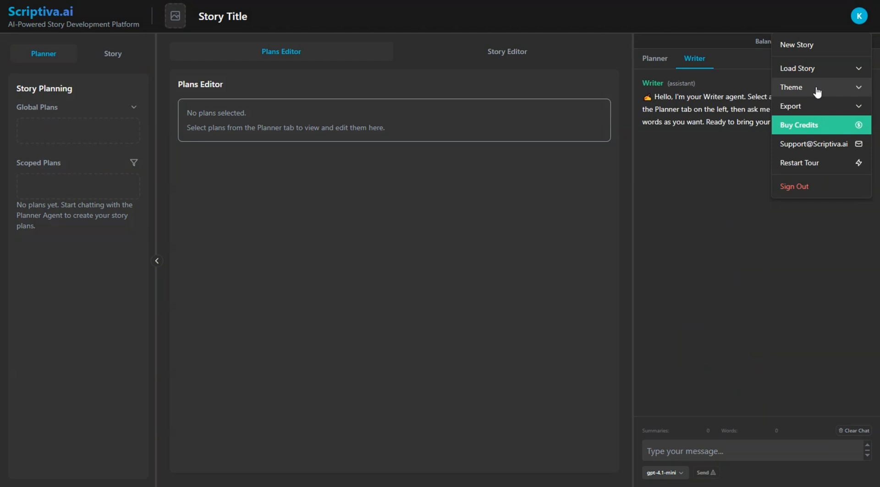
pyautogui.click(807, 106)
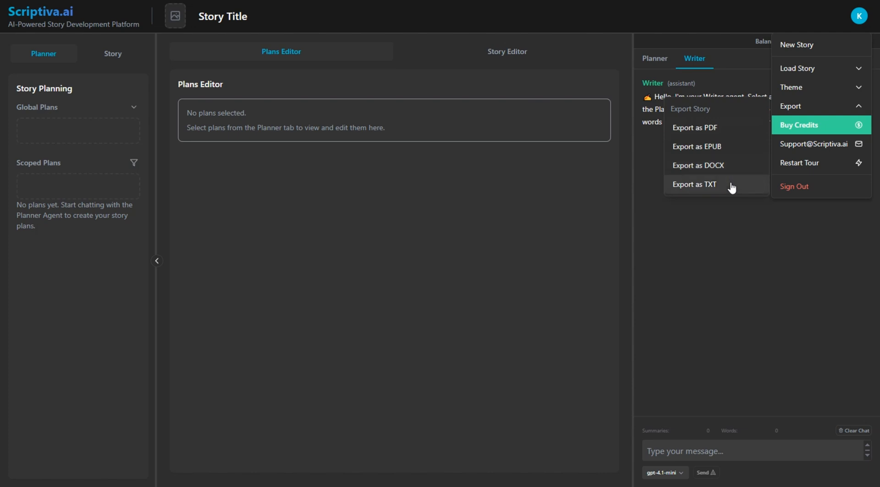
# Preview a credit purchase of 5 USD and cancel it without continuing to payment
pyautogui.click(805, 124)
pyautogui.click(423, 246)
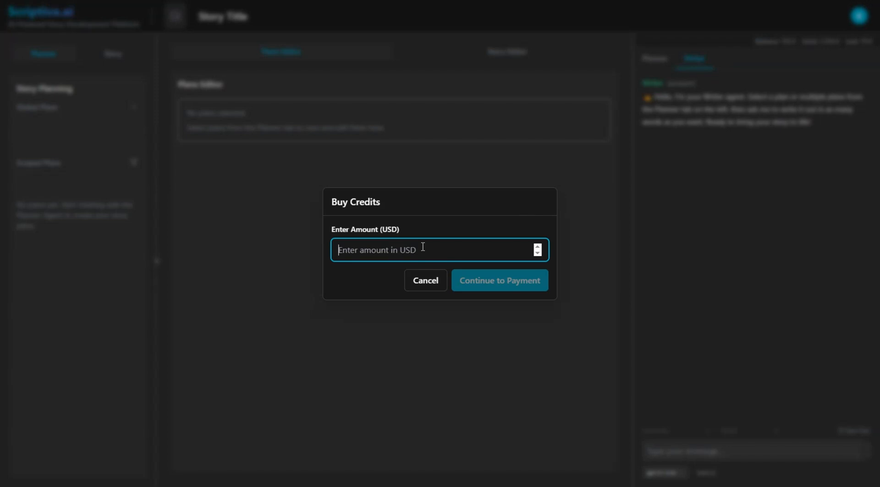
pyautogui.write('5')
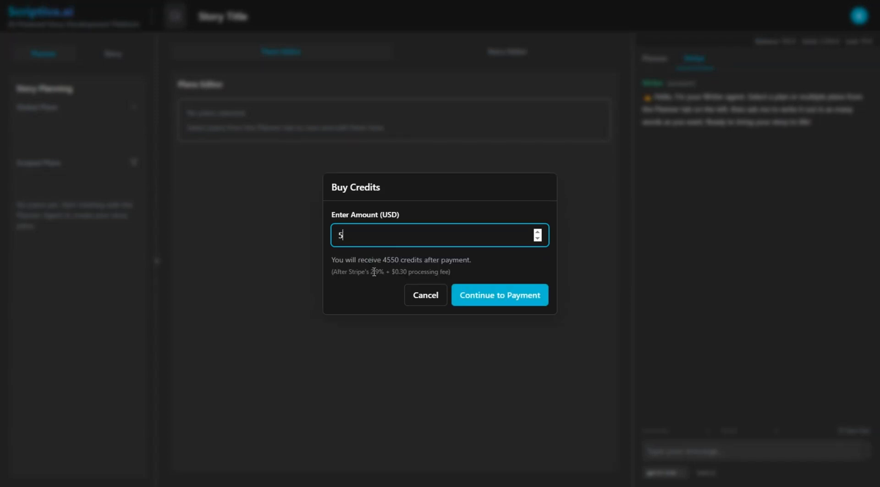
pyautogui.click(422, 299)
# Look at the support contact form and close it without sending a message
pyautogui.click(859, 16)
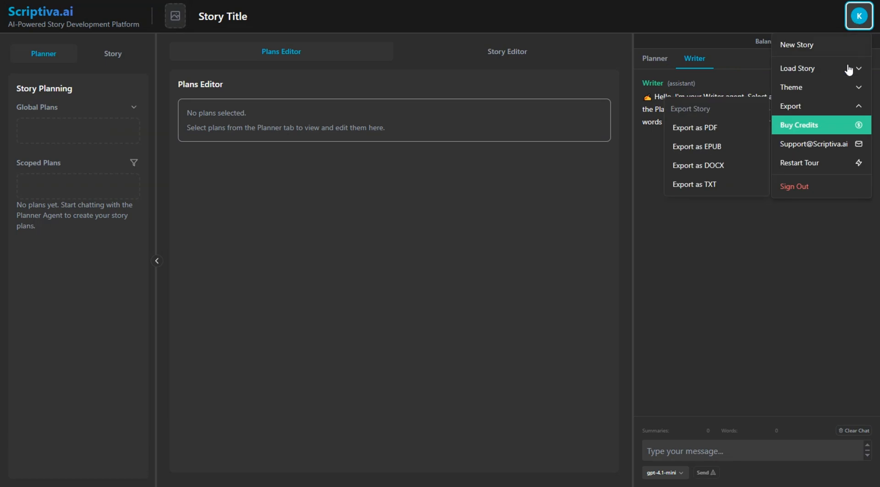
pyautogui.click(798, 105)
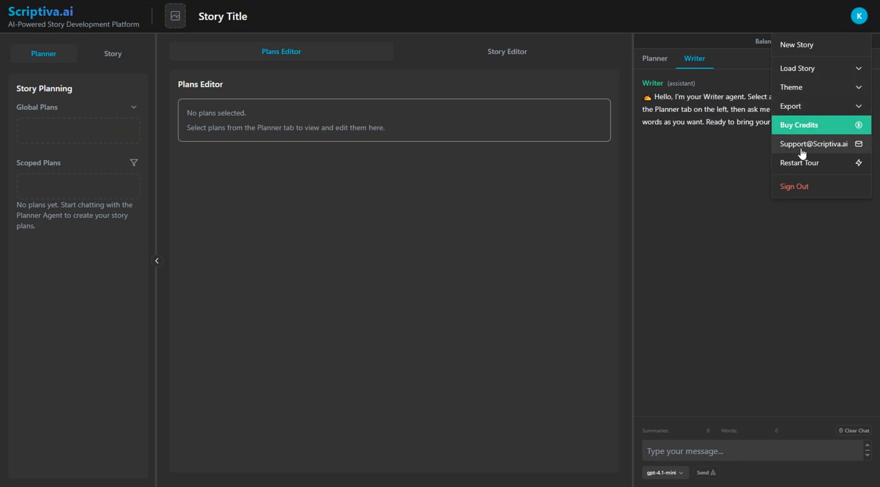
pyautogui.click(809, 146)
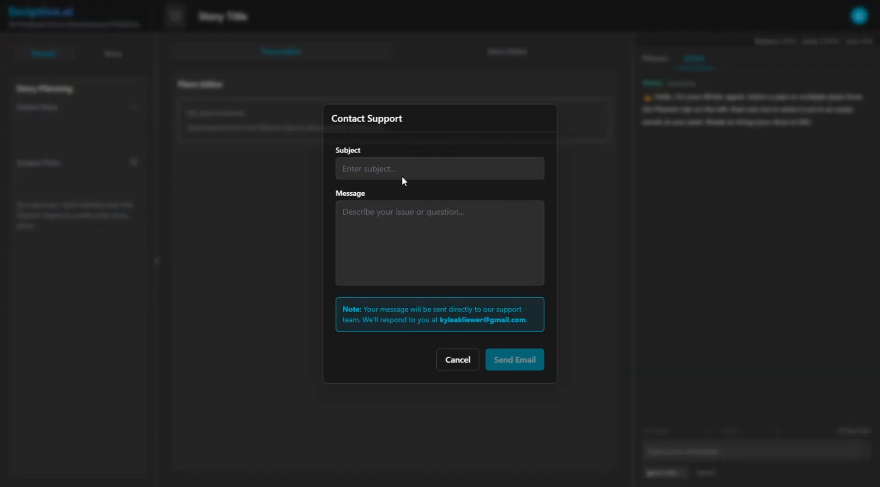
pyautogui.click(452, 358)
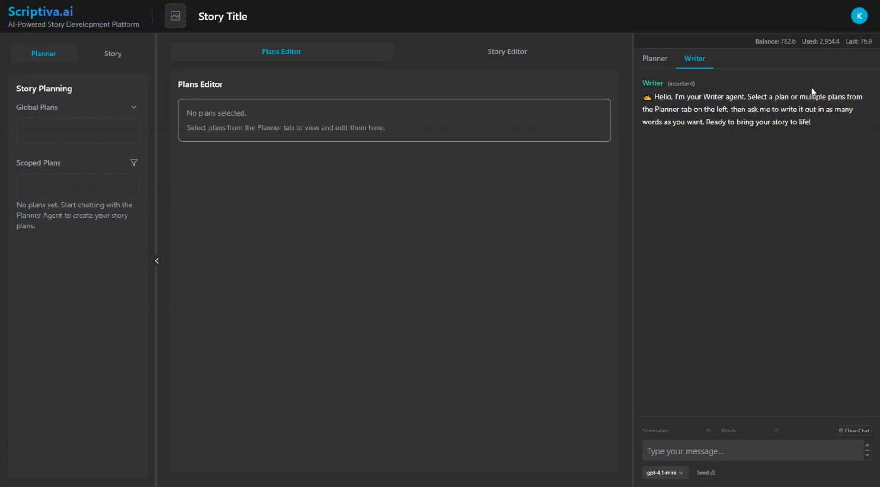
pyautogui.click(859, 19)
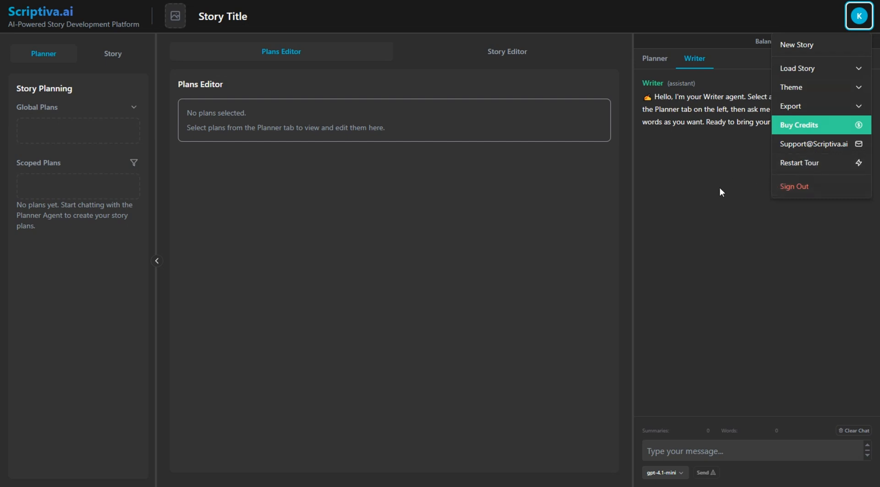
pyautogui.click(728, 179)
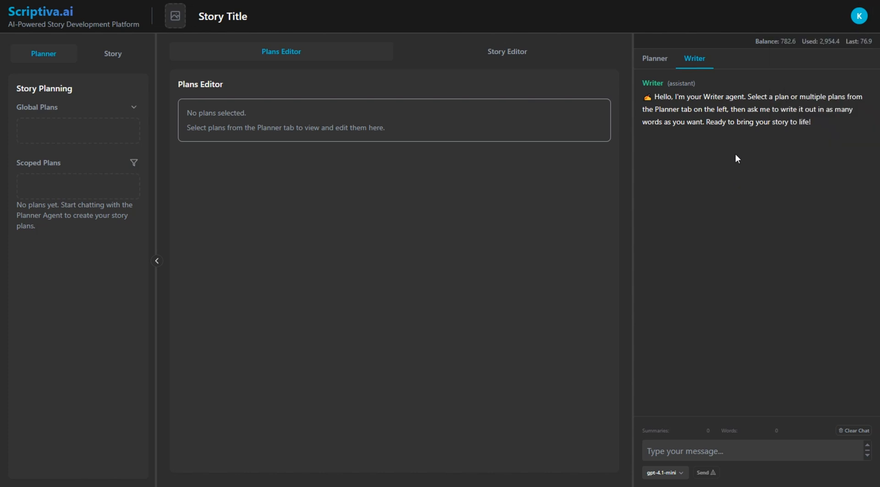
# Review the Planner agent's chat and message field alongside the Writer agent's instructions for writing out plans
pyautogui.click(662, 62)
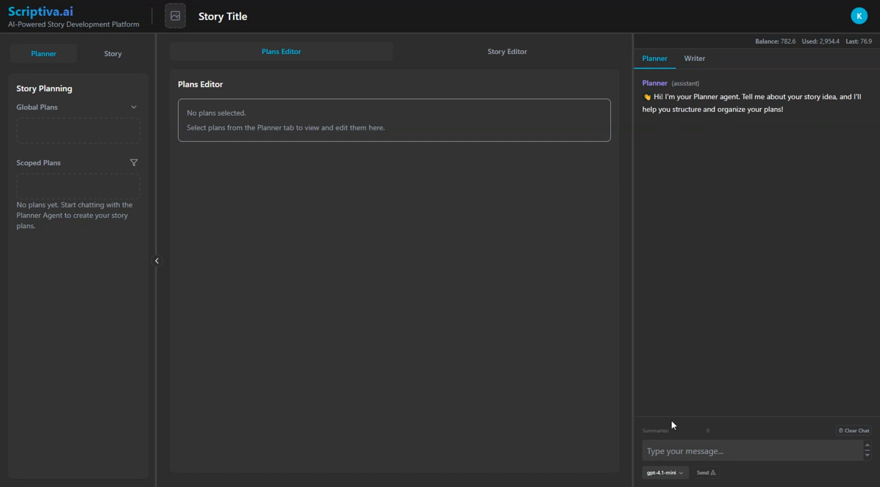
pyautogui.click(671, 450)
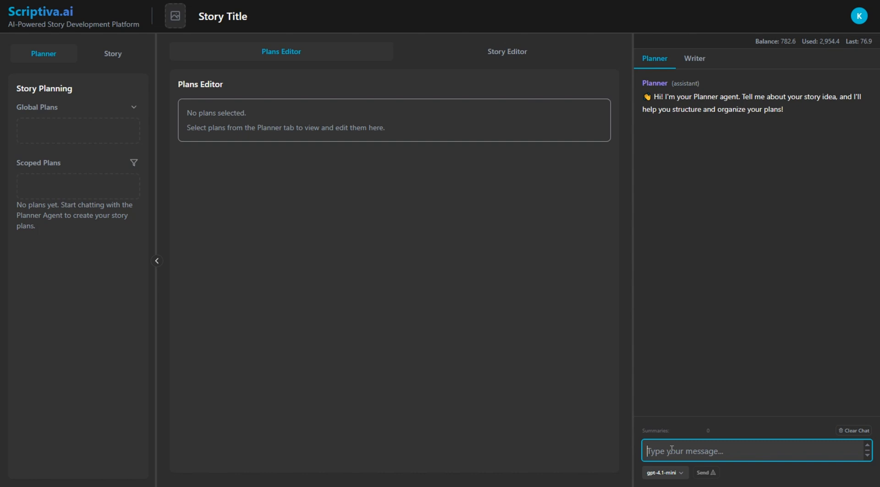
pyautogui.click(694, 58)
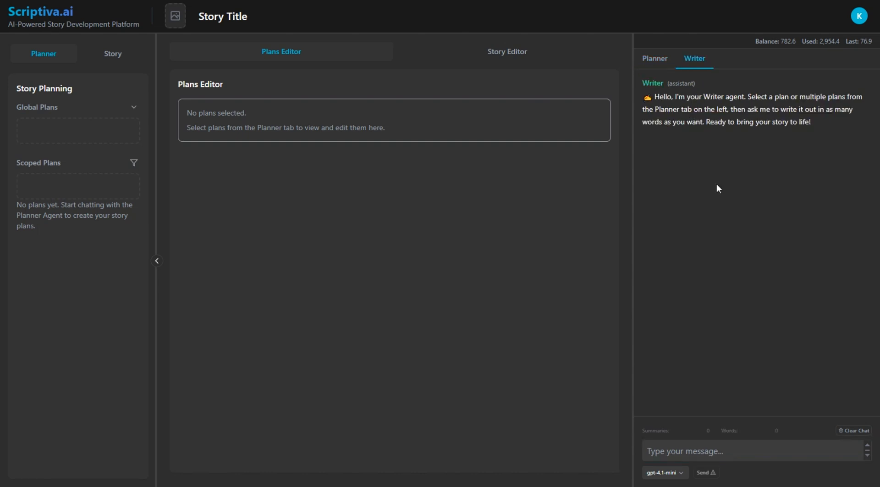
pyautogui.click(660, 64)
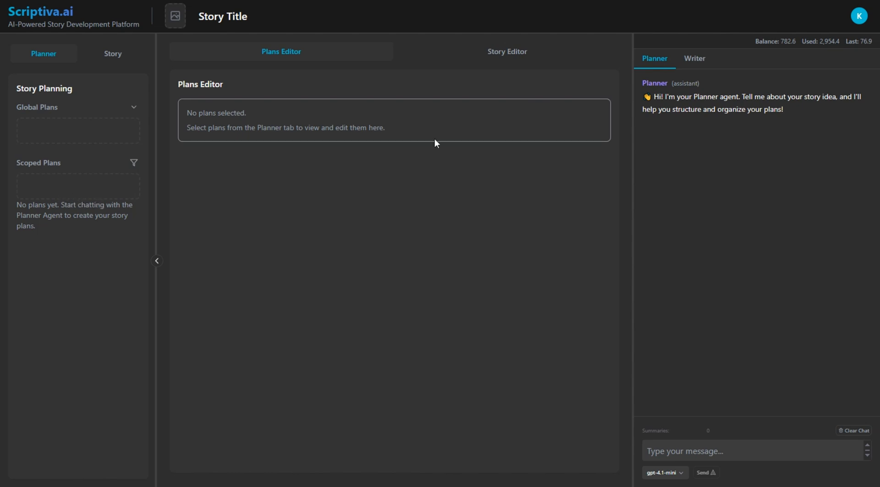
pyautogui.click(694, 60)
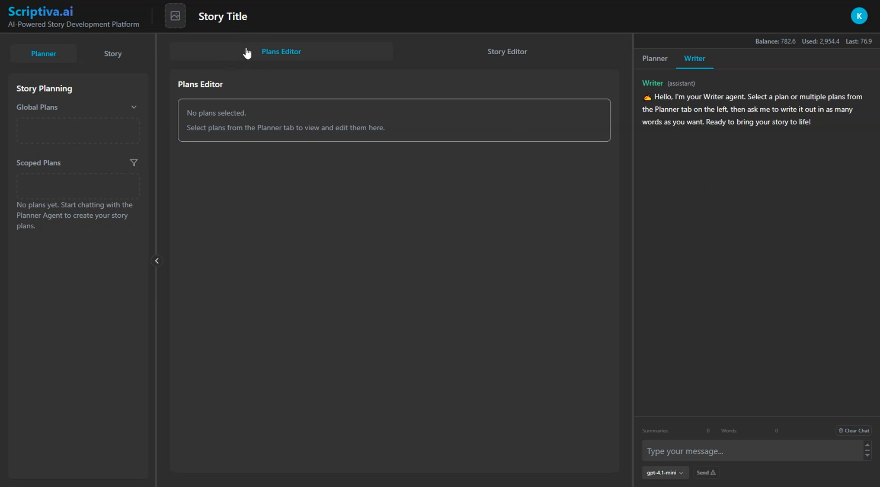
pyautogui.click(236, 18)
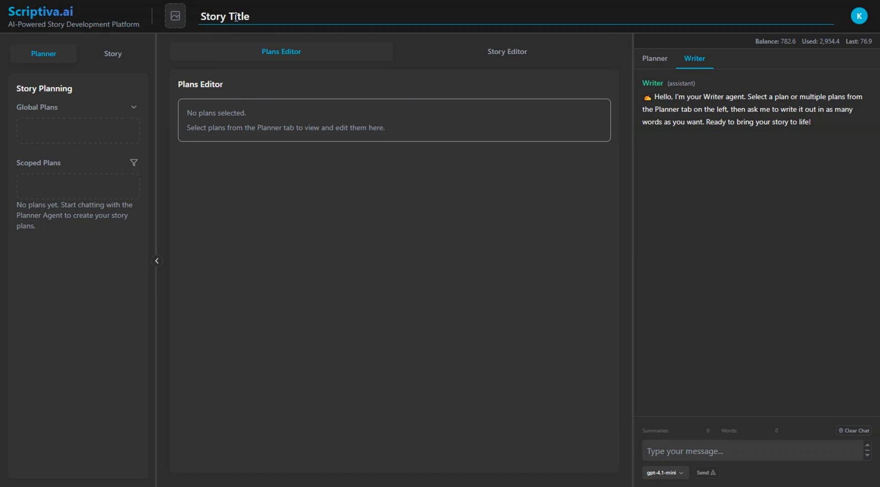
pyautogui.click(255, 25)
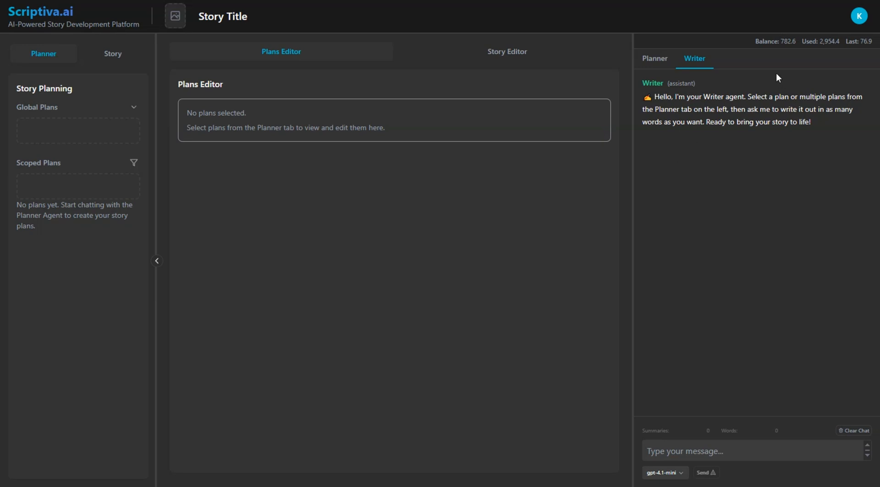
# Load the saved story "Jerry the Ant"
pyautogui.click(857, 18)
pyautogui.click(825, 69)
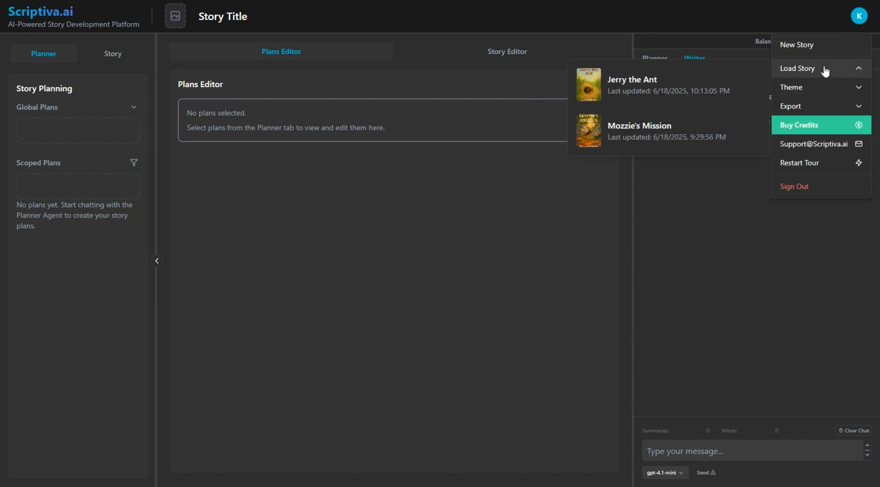
pyautogui.click(646, 90)
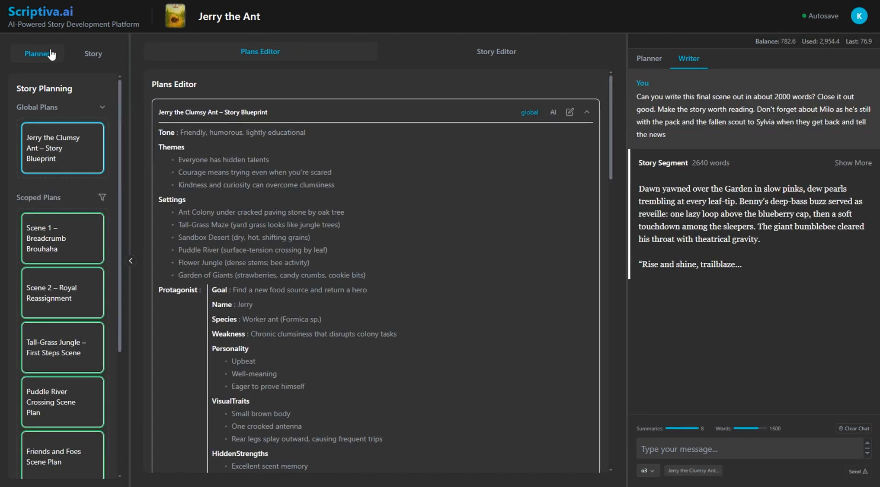
# Look through the story's scoped plans and read the global plan "Jerry the Clumsy Ant – Story Blueprint" through its supporting characters
pyautogui.moveTo(58, 314)
pyautogui.scroll(-3, 58, 314)
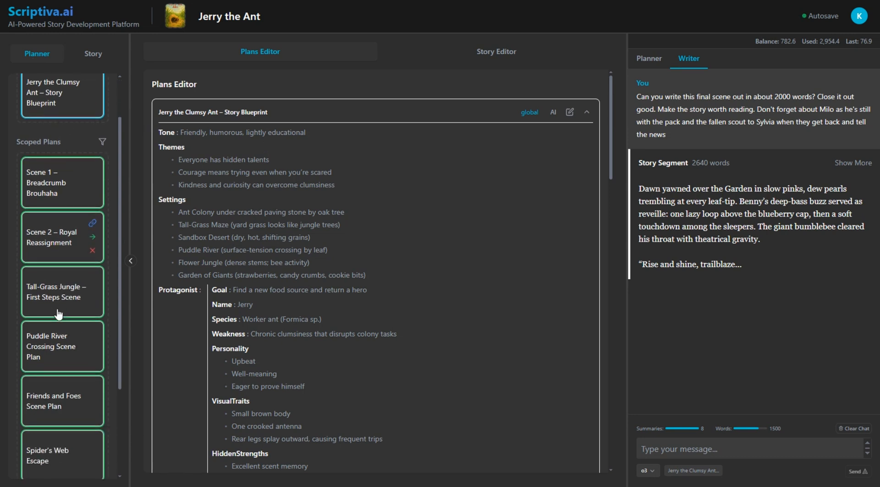
pyautogui.scroll(4, 58, 314)
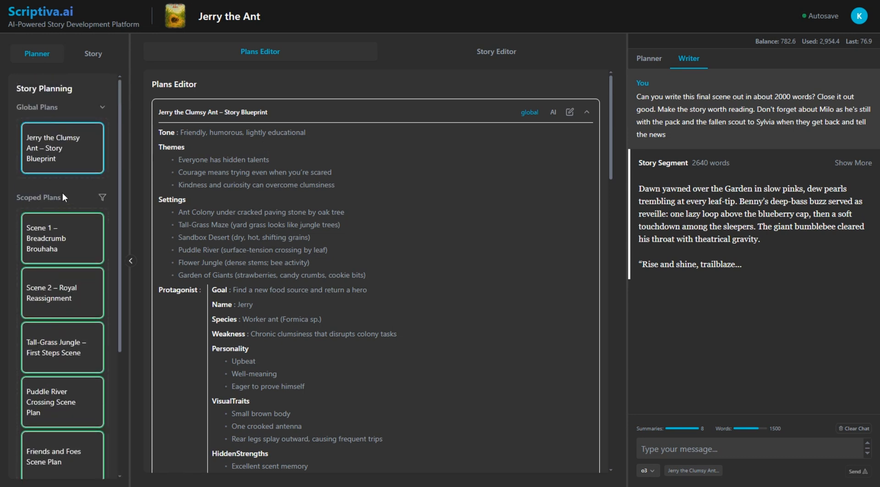
pyautogui.moveTo(46, 131)
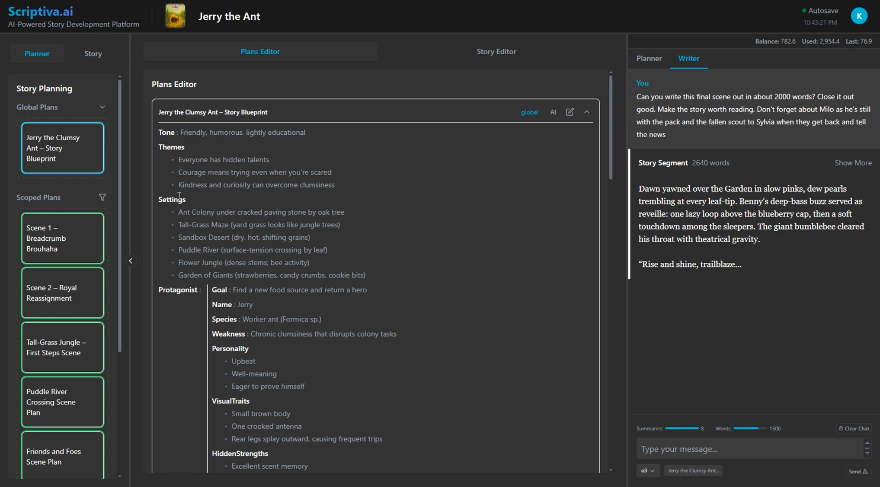
pyautogui.scroll(-2, 204, 303)
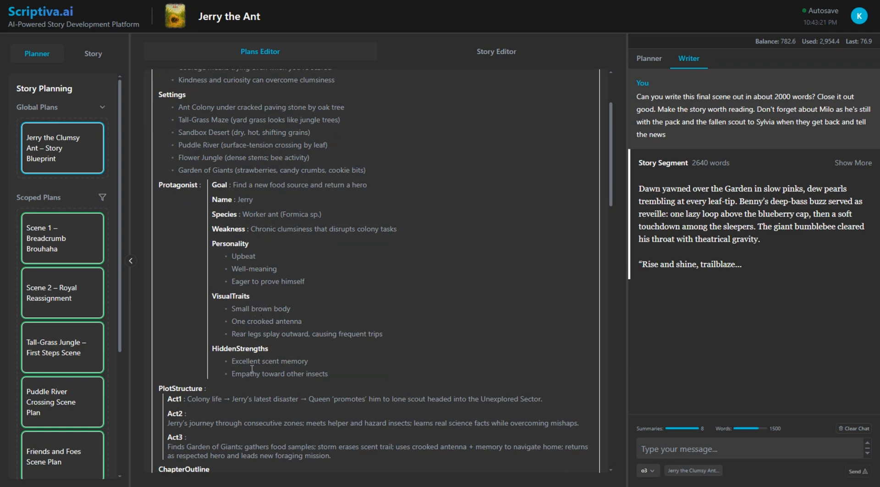
pyautogui.scroll(-3, 245, 329)
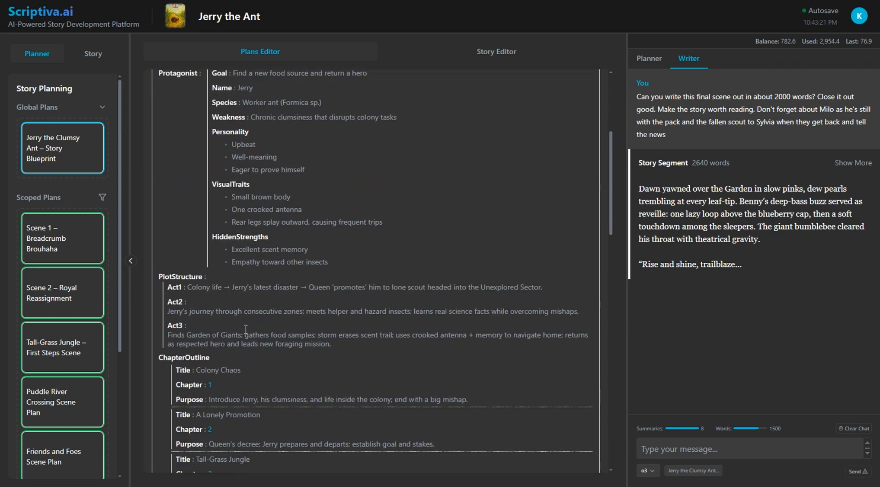
pyautogui.scroll(-10, 215, 309)
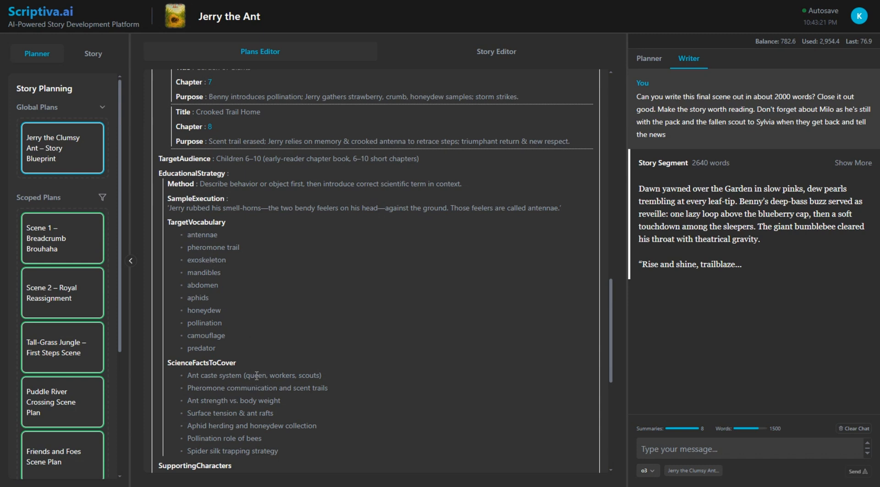
pyautogui.scroll(-3, 258, 365)
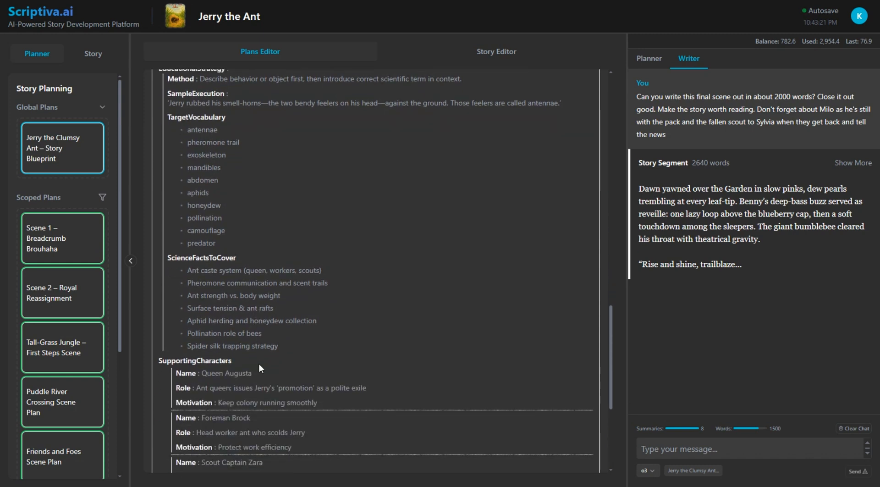
pyautogui.scroll(-5, 260, 365)
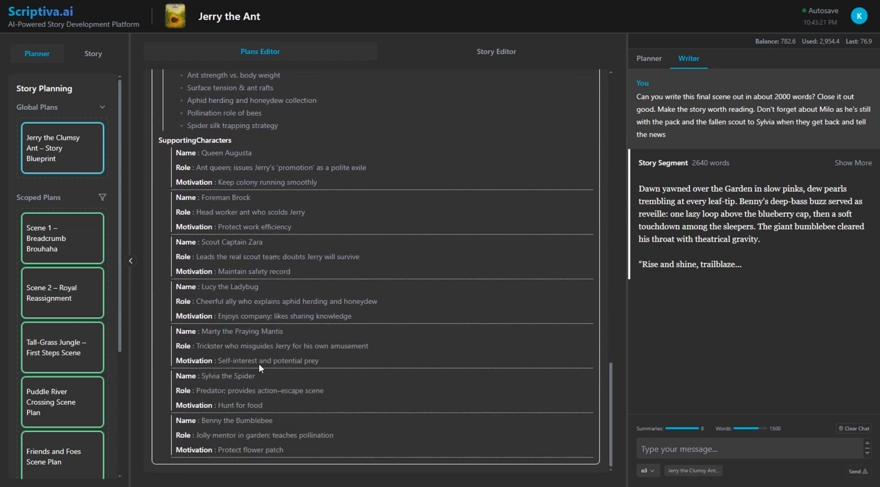
pyautogui.scroll(10, 260, 364)
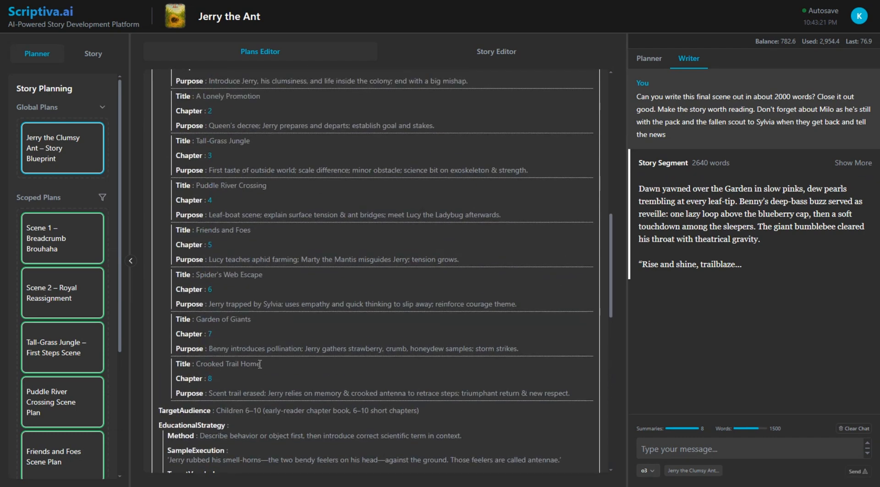
pyautogui.scroll(9, 260, 364)
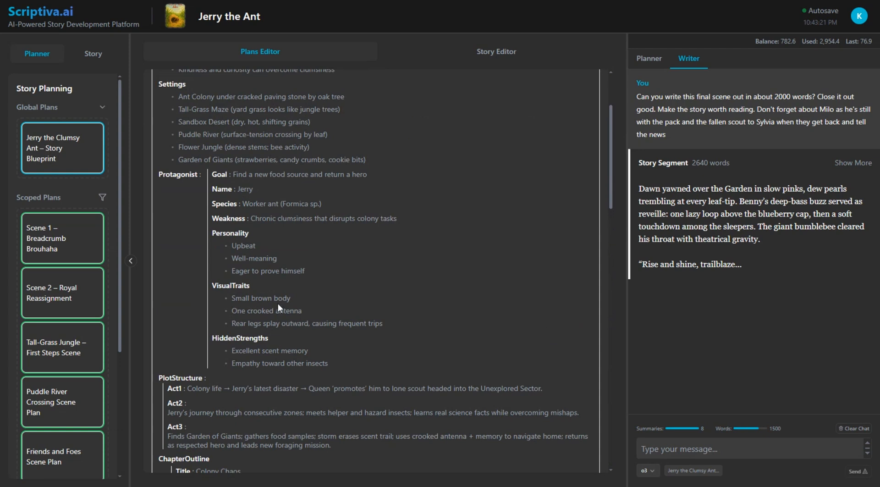
pyautogui.scroll(3, 280, 276)
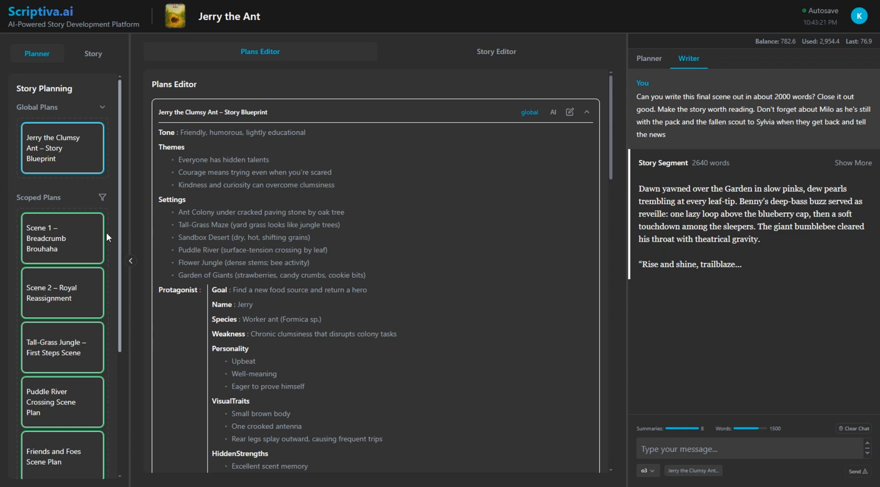
# Open the first three scoped plans and read "Scene 1 – Breadcrumb Brouhaha" through its characters present
pyautogui.click(58, 240)
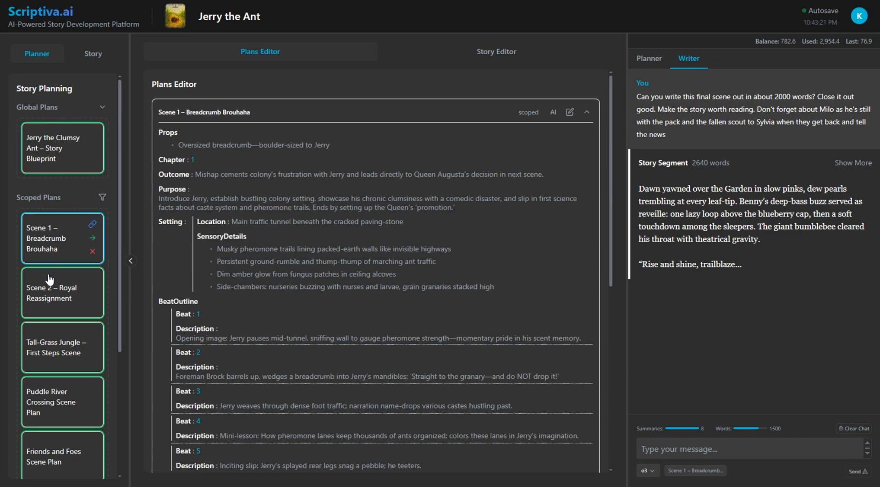
pyautogui.click(49, 298)
pyautogui.click(53, 342)
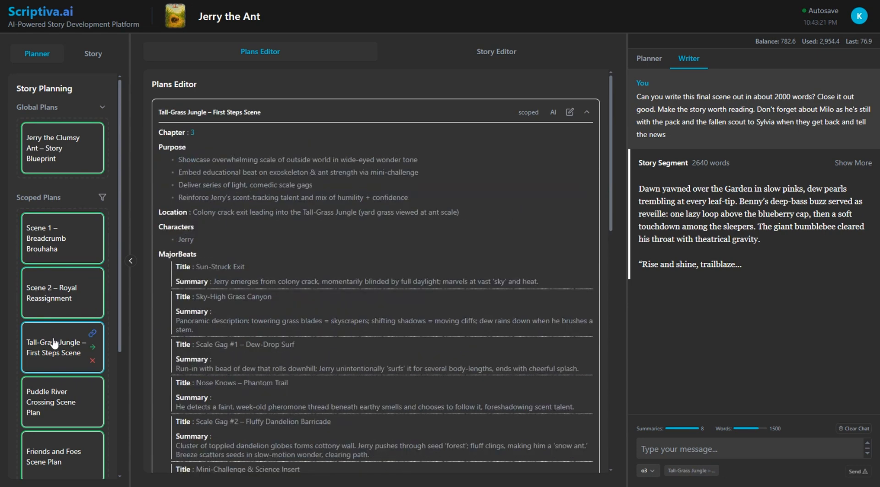
pyautogui.click(55, 247)
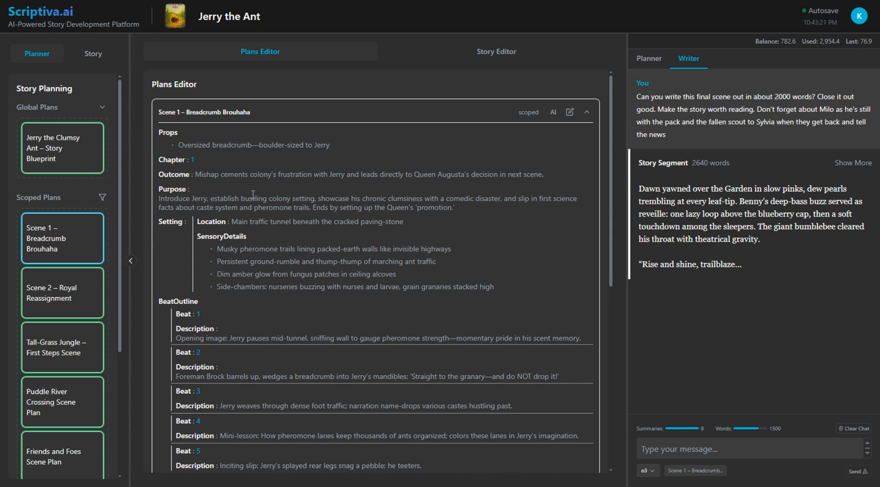
pyautogui.scroll(-7, 229, 177)
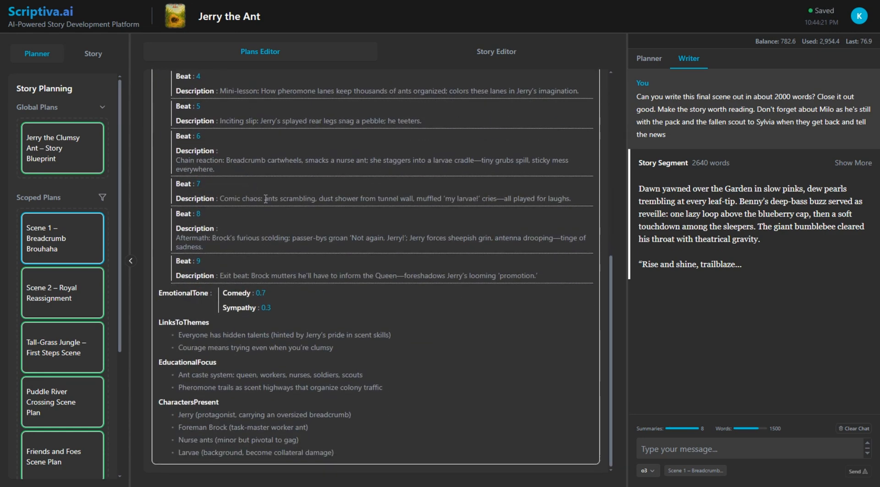
pyautogui.scroll(6, 265, 198)
pyautogui.scroll(2, 265, 198)
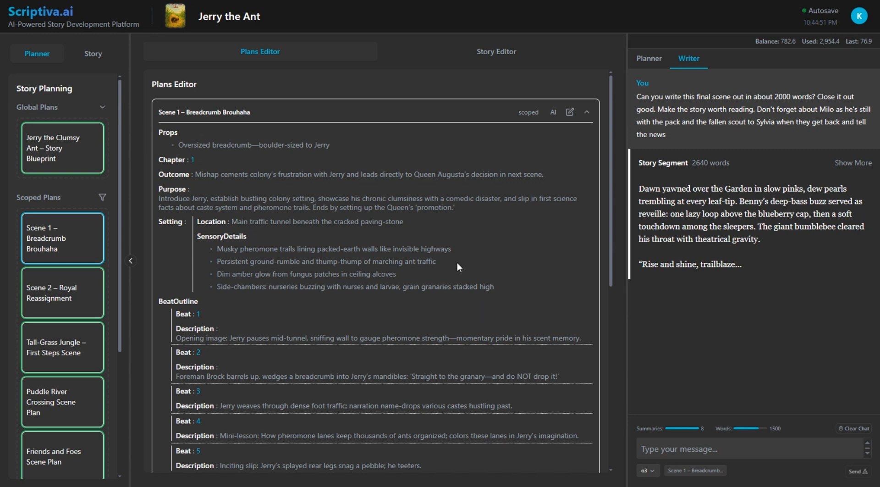
# View the "Scene 2 – Royal Reassignment" and "Friends and Foes Scene Plan" scoped plans and look over the rest of the plan list
pyautogui.click(50, 291)
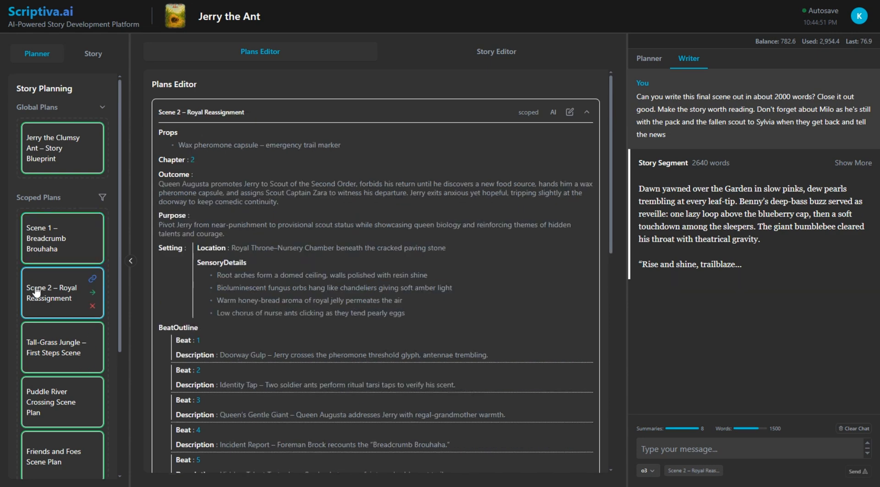
pyautogui.scroll(-5, 59, 331)
pyautogui.click(58, 306)
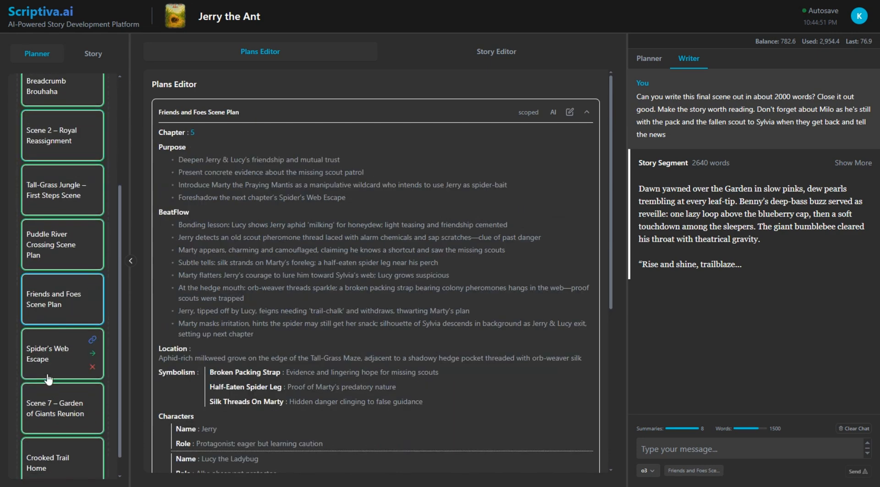
pyautogui.scroll(-1, 53, 385)
pyautogui.scroll(1, 54, 394)
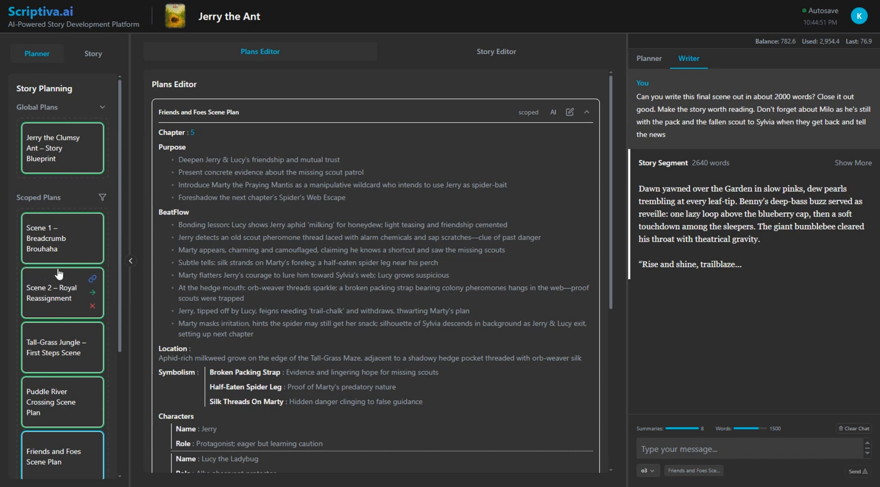
pyautogui.scroll(-3, 59, 289)
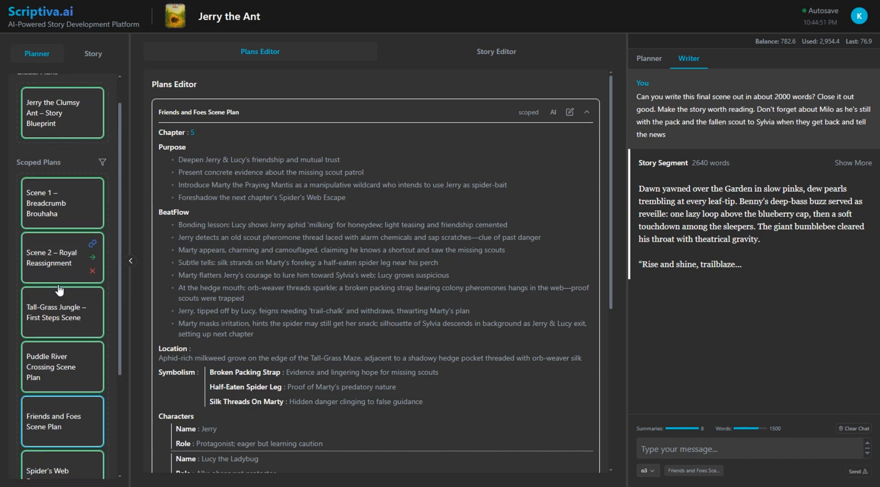
pyautogui.scroll(3, 59, 289)
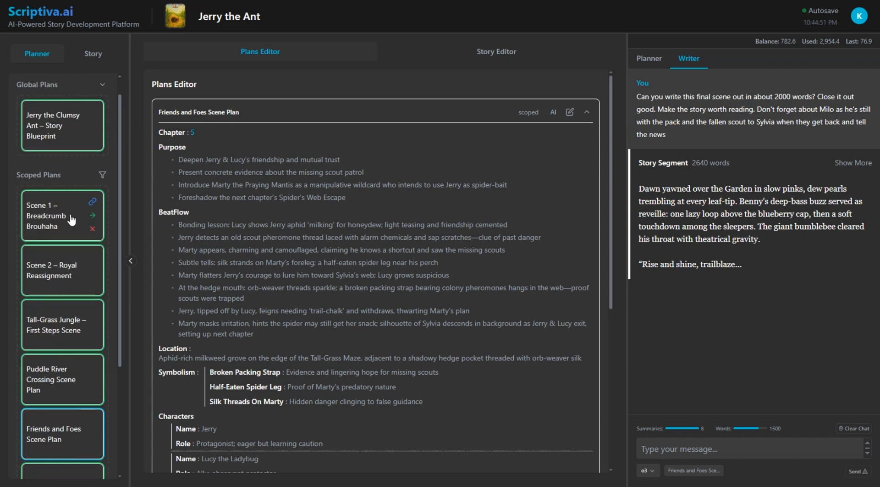
# Open the written story, skim its first segment and copy the text of all segments
pyautogui.click(475, 54)
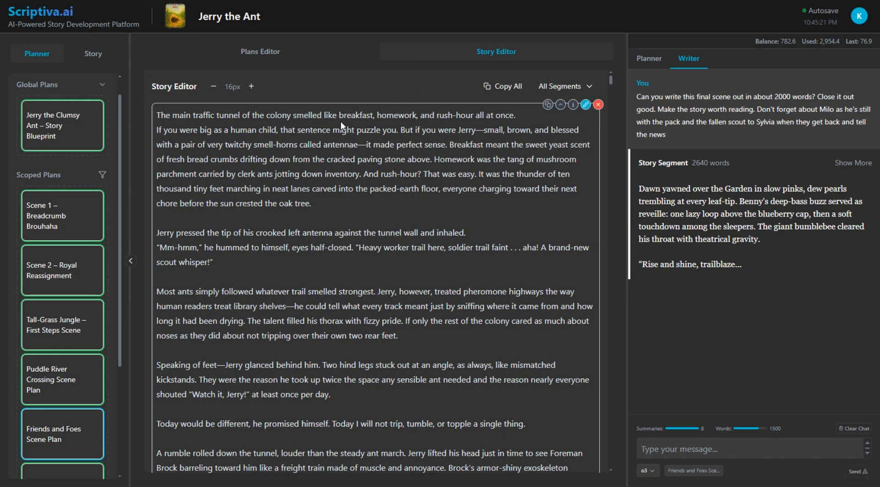
pyautogui.scroll(-10, 340, 134)
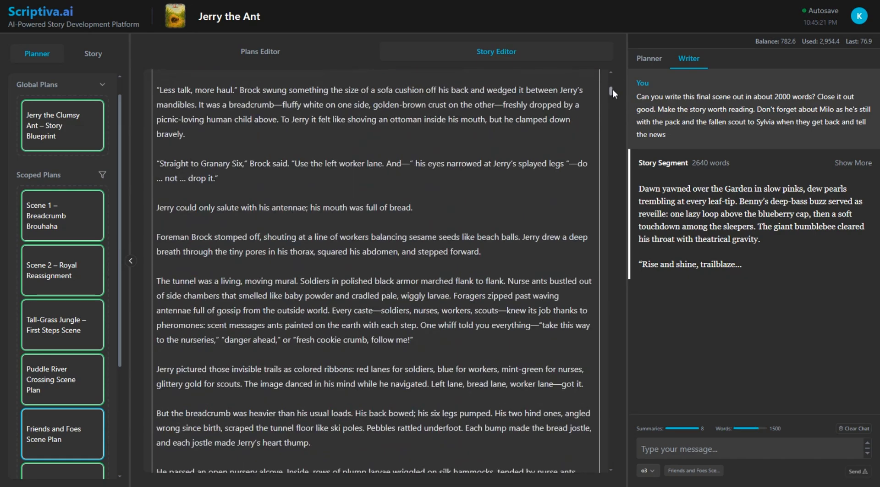
pyautogui.moveTo(612, 91); pyautogui.dragTo(624, 48)
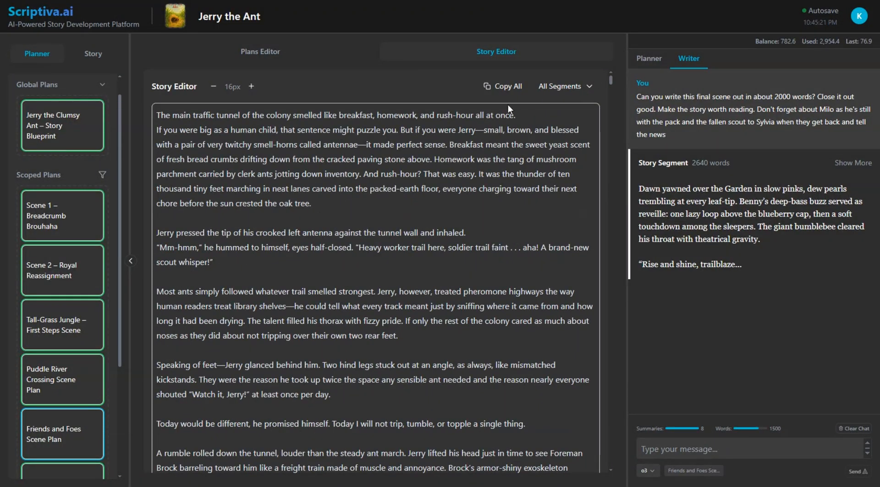
pyautogui.click(501, 89)
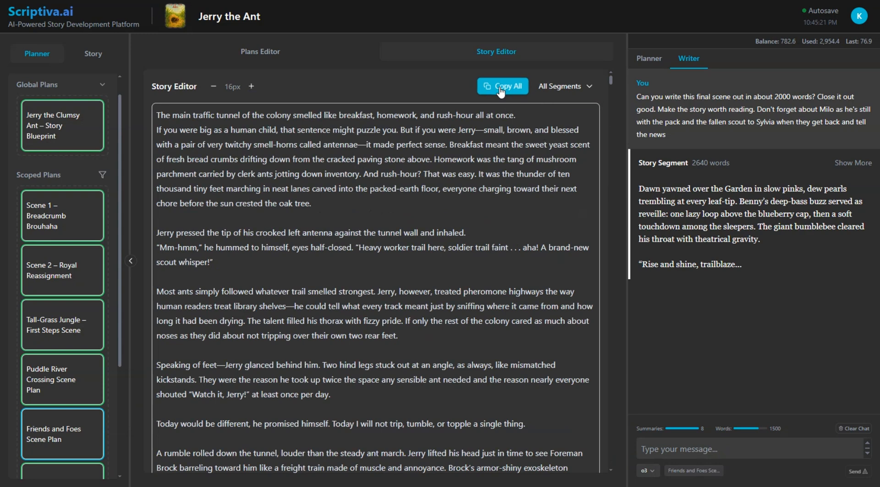
pyautogui.click(501, 90)
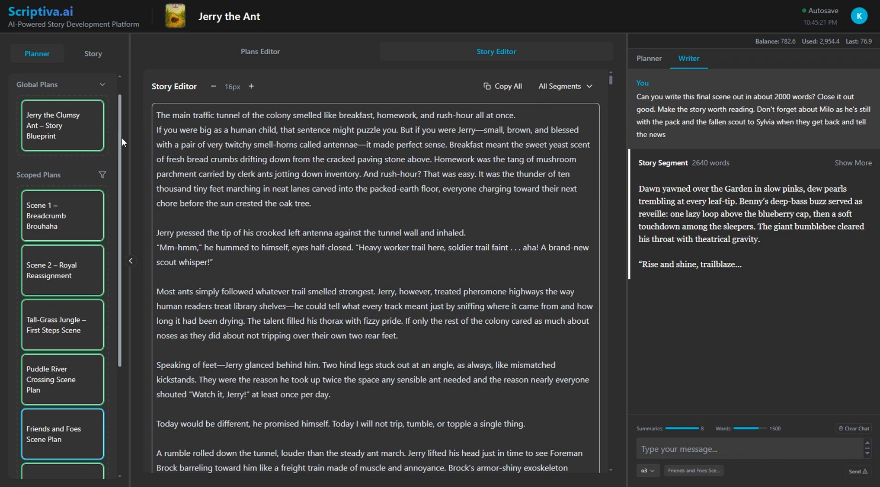
# Look through the story's chapter list and written text, ending at Chapter 7, "Feast of Remembrance in the Garden of Giants"
pyautogui.click(83, 54)
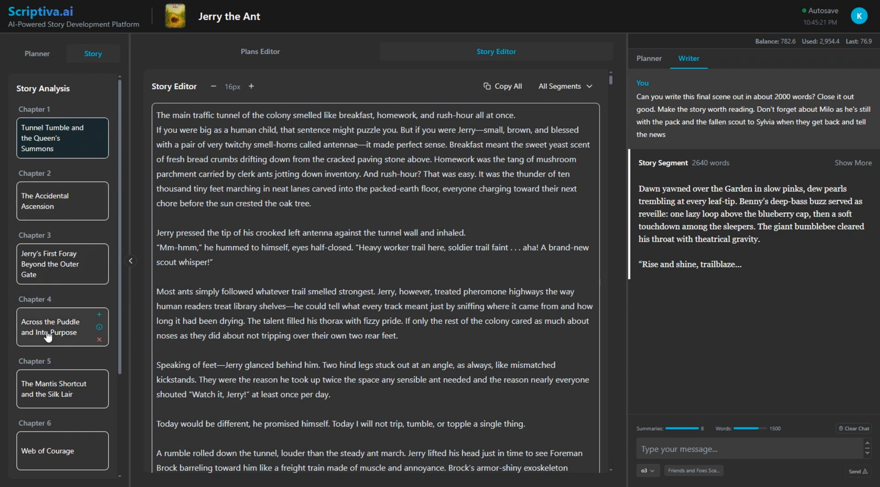
pyautogui.scroll(-1, 47, 336)
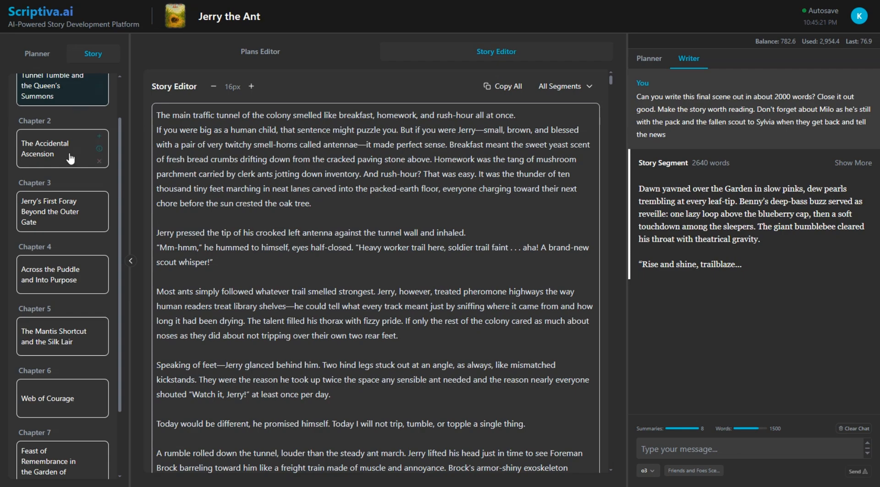
pyautogui.scroll(-5, 202, 314)
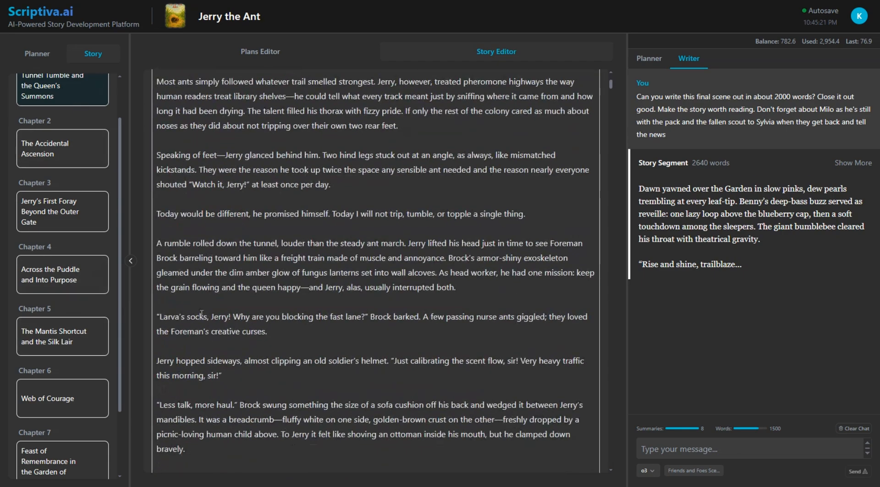
pyautogui.scroll(-20, 202, 314)
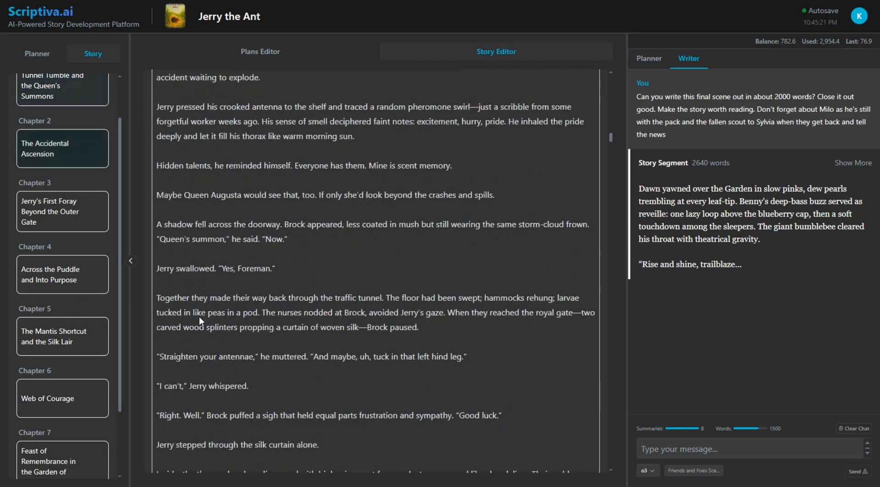
pyautogui.scroll(-8, 199, 317)
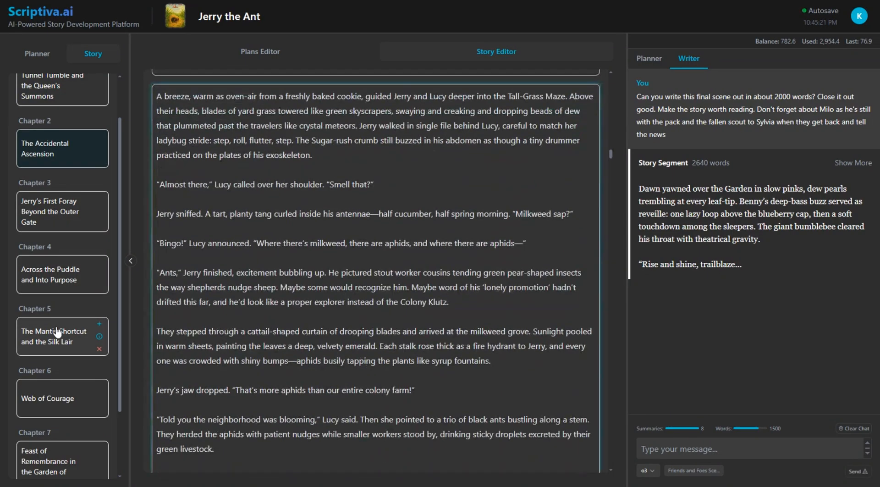
pyautogui.scroll(-2, 55, 341)
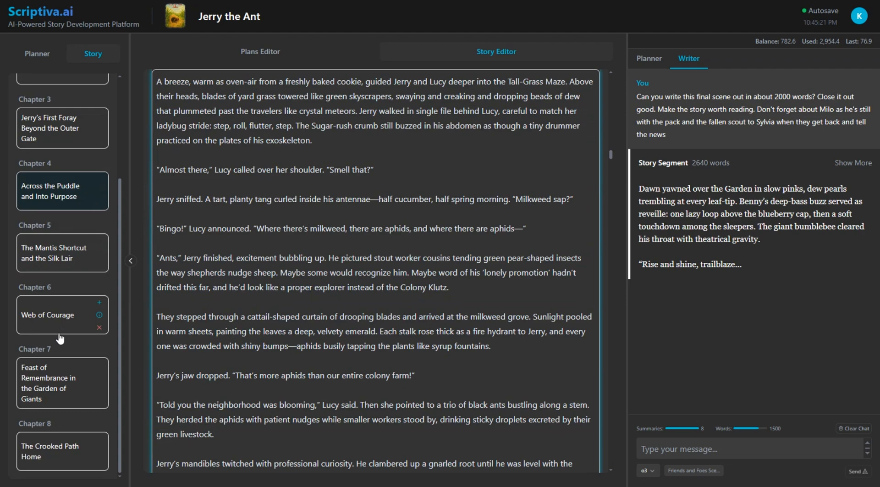
pyautogui.click(59, 389)
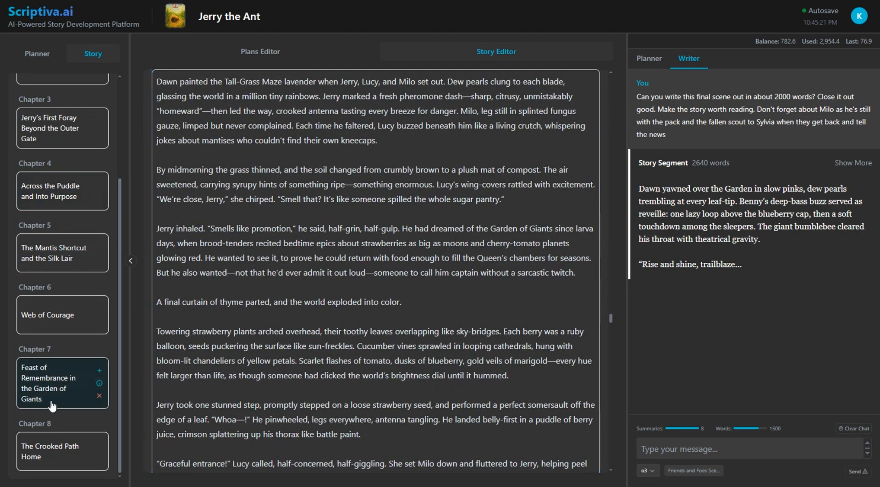
# Inspect the chapter assignment options for the Chapter 7 and Chapter 6 segments and close them without changes
pyautogui.click(99, 372)
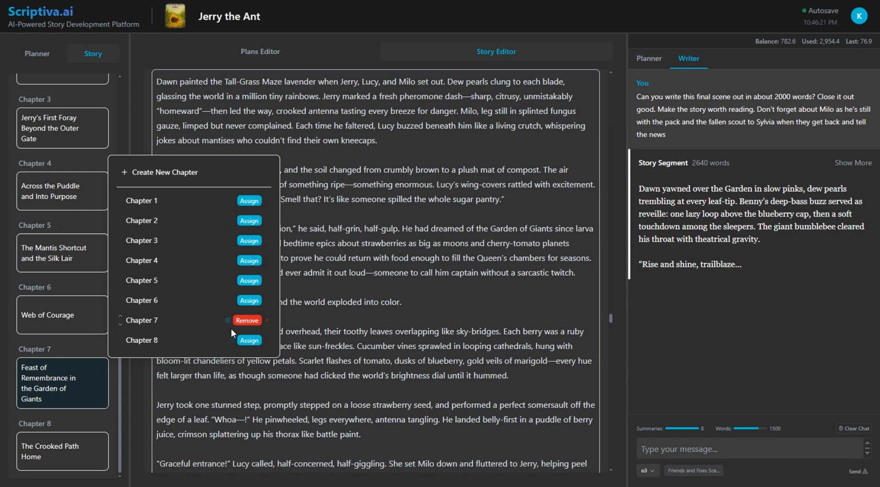
pyautogui.moveTo(140, 322)
pyautogui.click(321, 313)
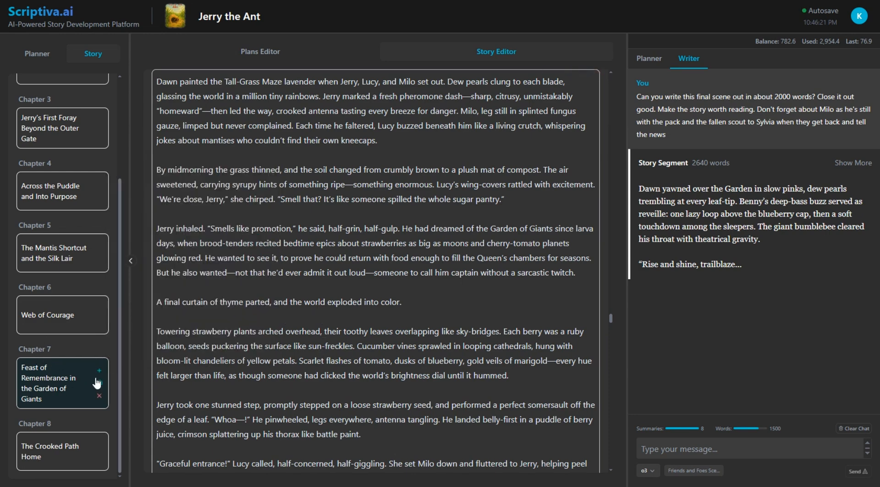
pyautogui.click(99, 305)
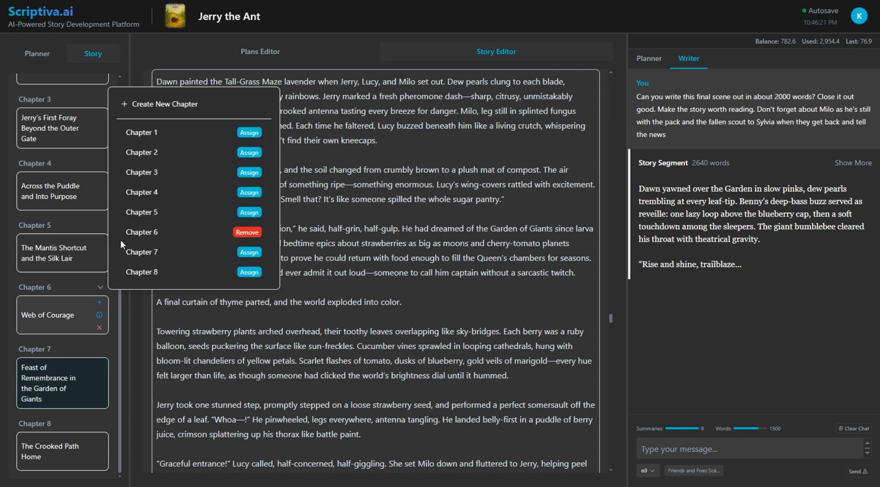
pyautogui.click(230, 282)
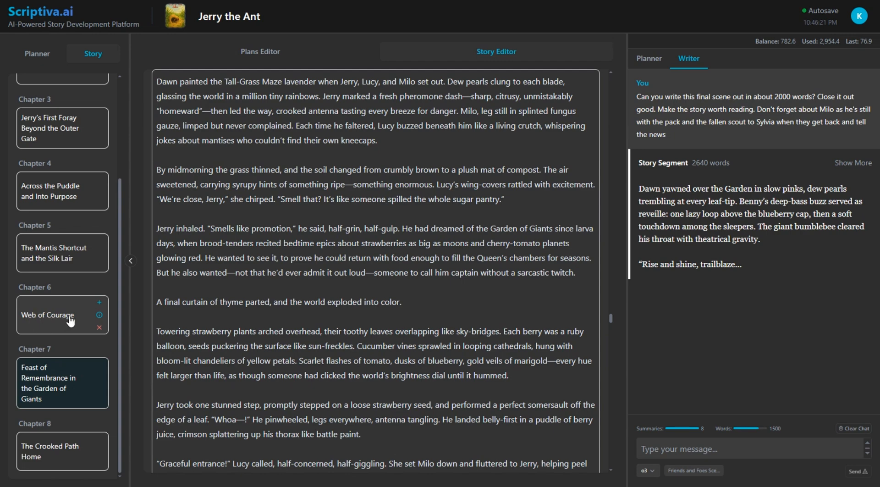
# Read the segment analysis of "Web of Courage" through its unresolved questions and close it
pyautogui.click(100, 315)
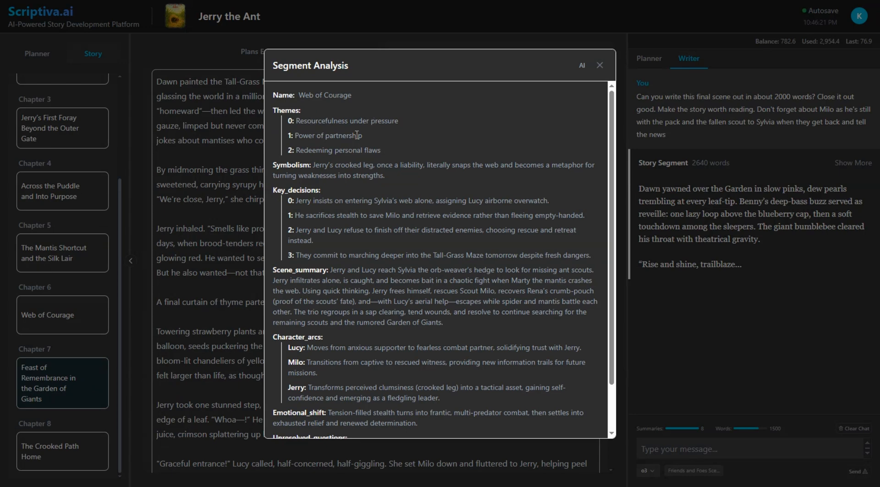
pyautogui.scroll(-2, 356, 134)
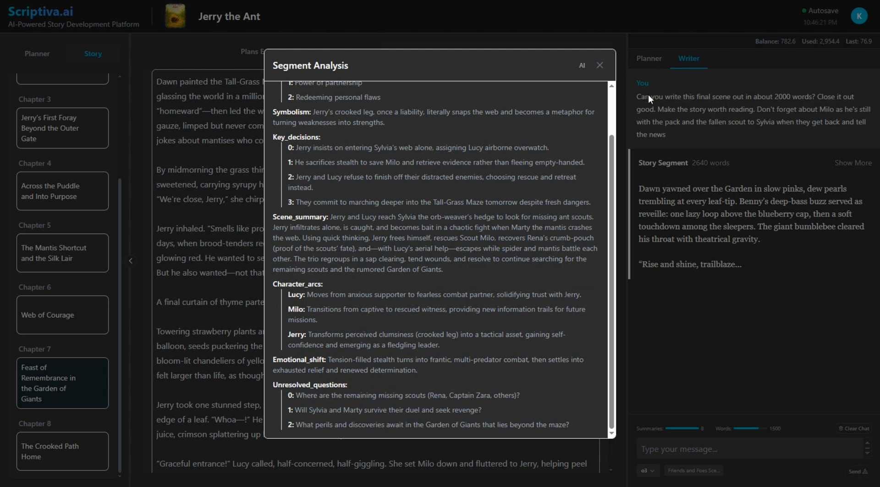
pyautogui.scroll(2, 565, 106)
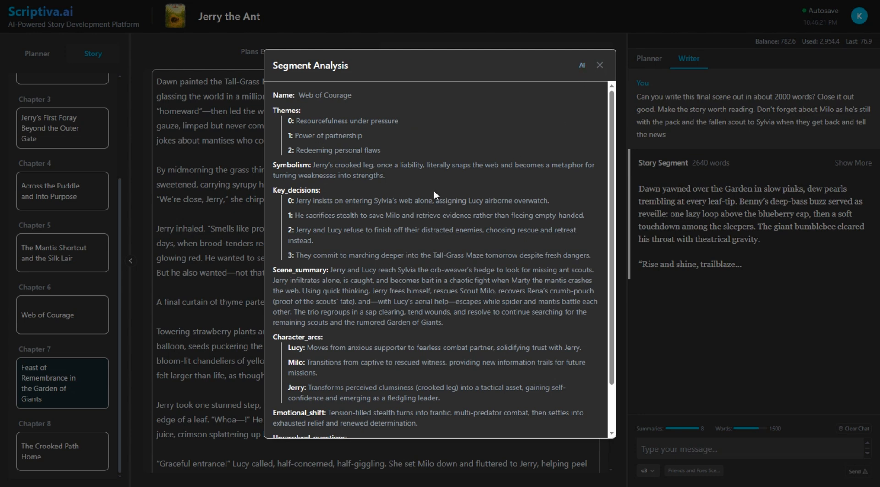
pyautogui.click(599, 65)
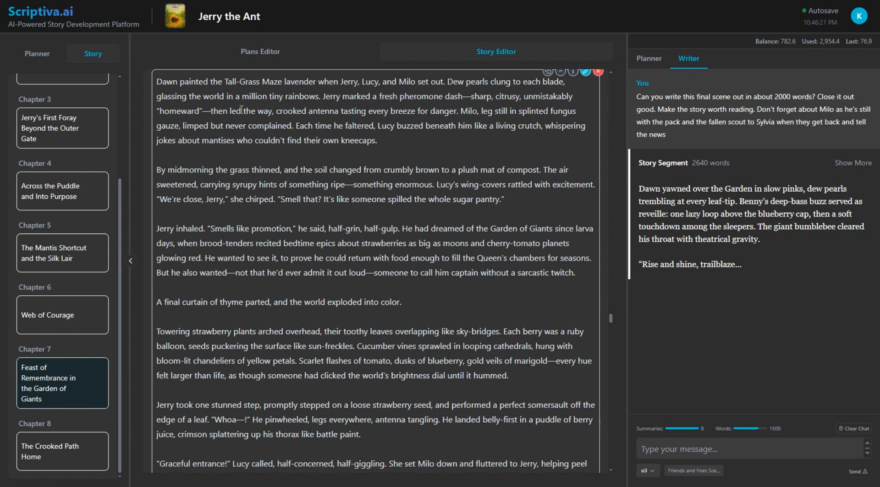
# Return to the story planning list and plan view, and look through the remaining scoped plans down to "Crooked Trail Home"
pyautogui.click(36, 53)
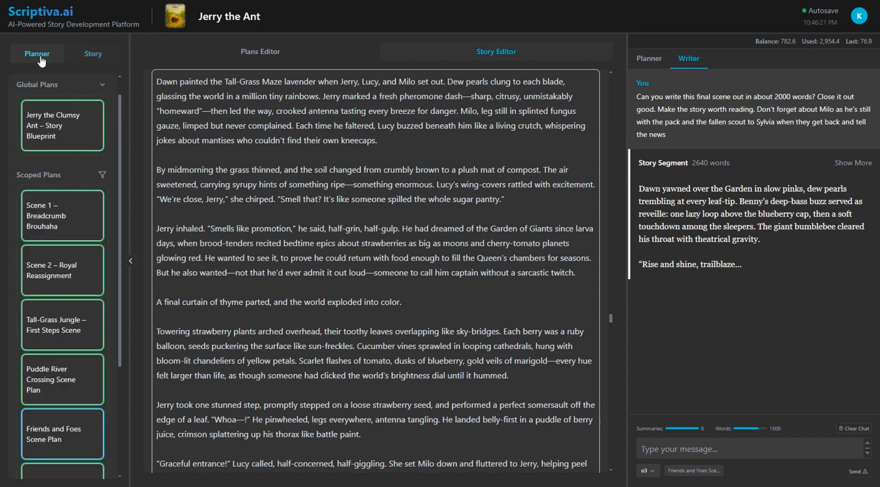
pyautogui.click(174, 53)
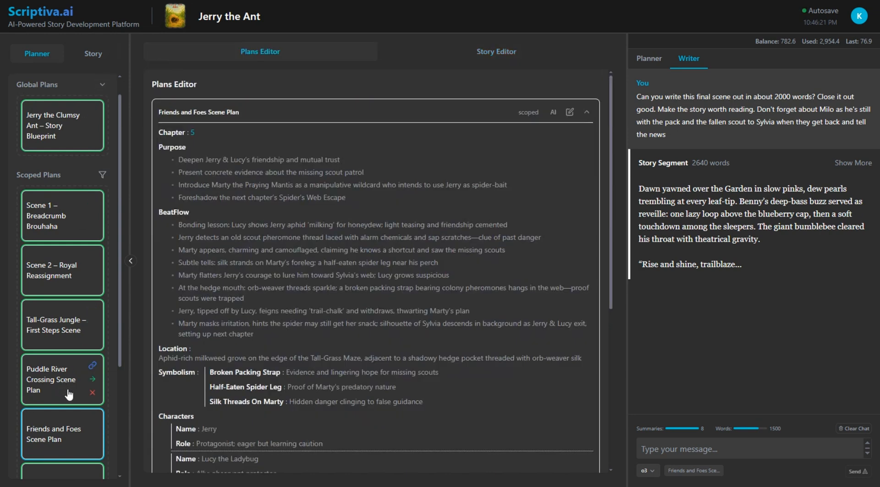
pyautogui.scroll(-1, 52, 416)
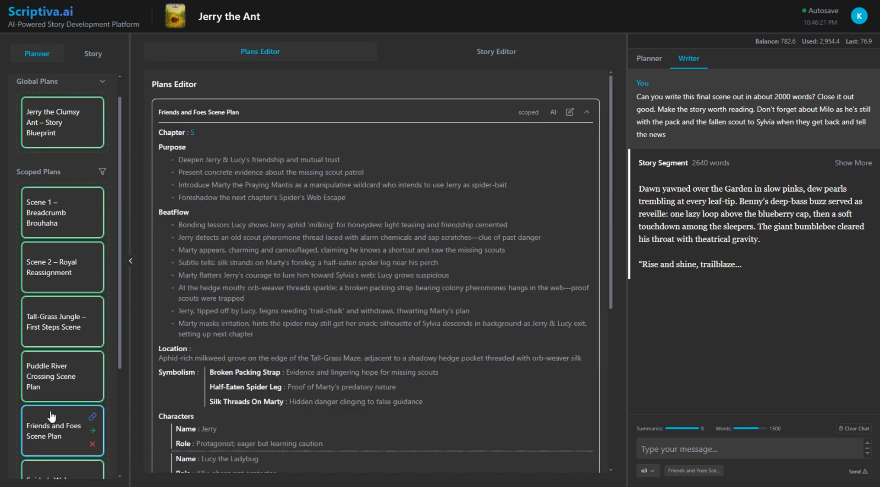
pyautogui.scroll(-3, 52, 416)
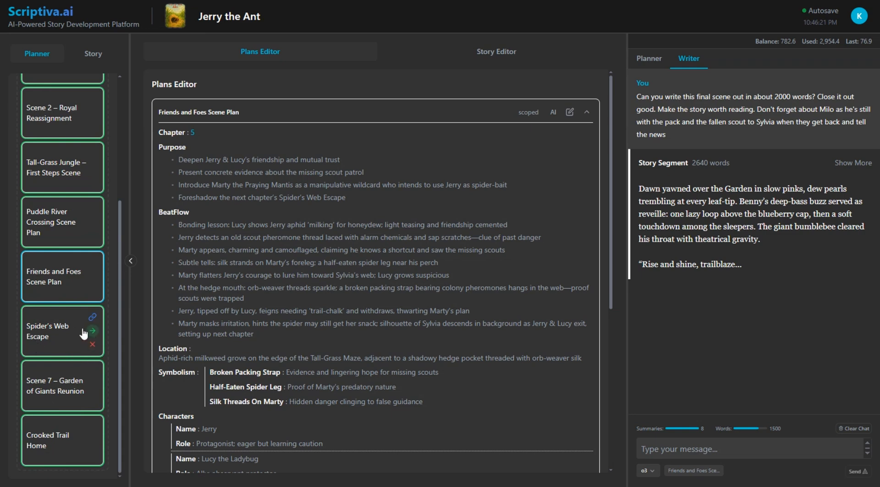
pyautogui.click(482, 53)
pyautogui.click(273, 53)
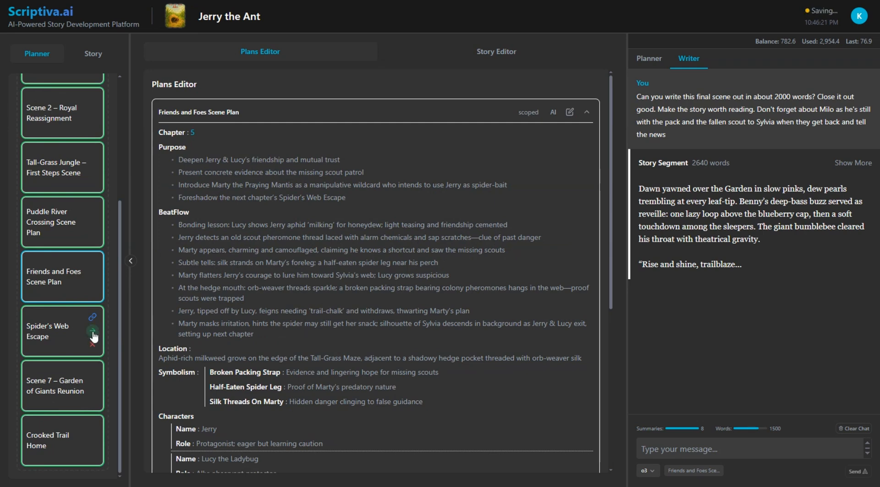
# Check the segment linked to the "Spider's Web Escape" plan and remove its link to "Web of Courage"
pyautogui.click(93, 317)
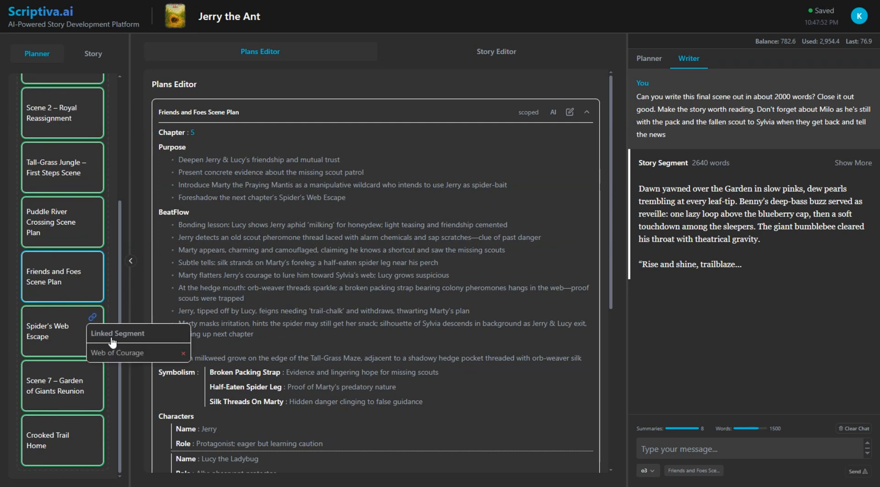
pyautogui.click(113, 352)
pyautogui.click(74, 271)
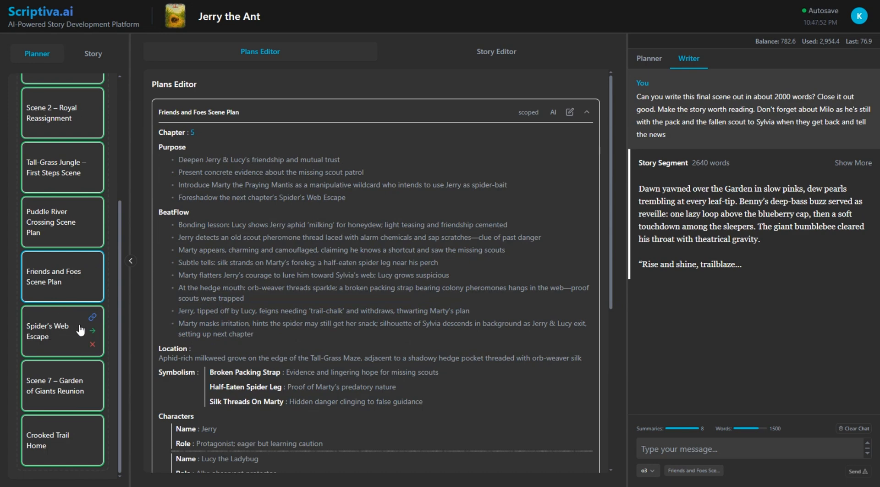
pyautogui.click(68, 333)
pyautogui.click(93, 317)
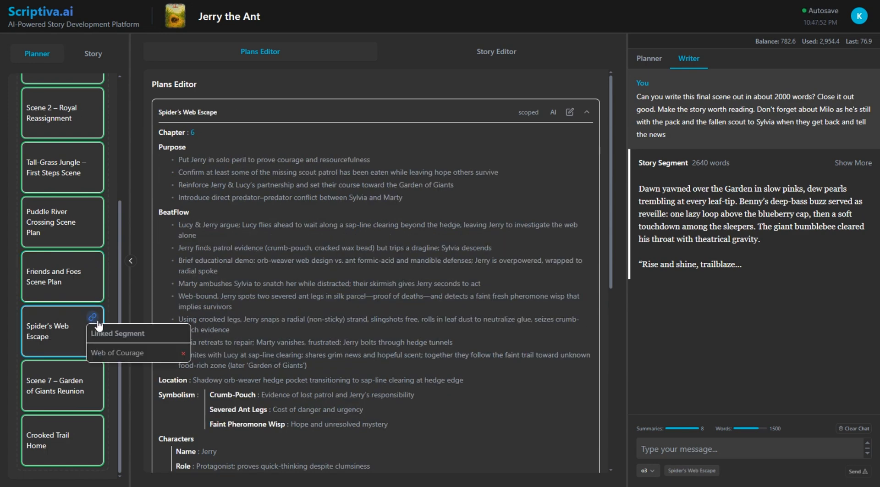
pyautogui.click(183, 358)
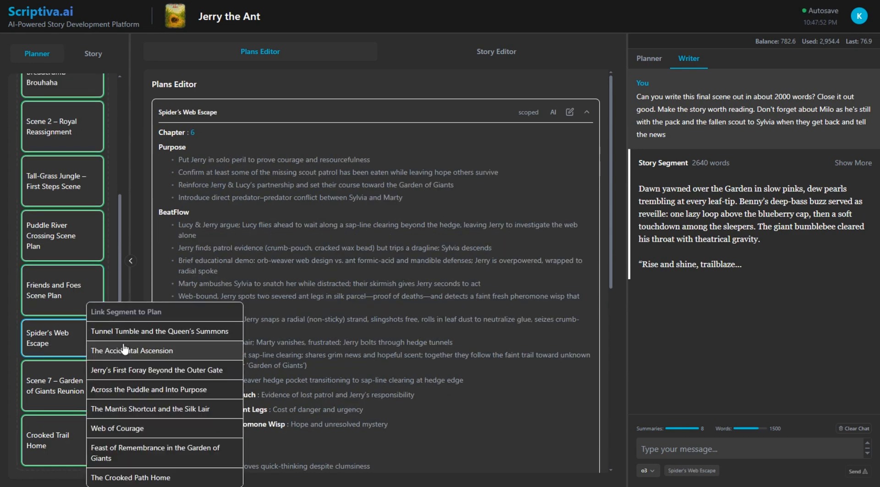
pyautogui.click(55, 291)
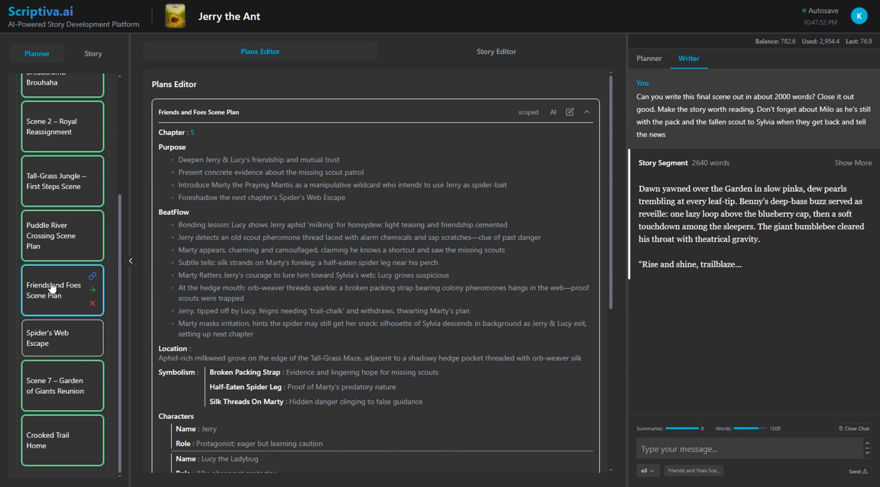
# Manually link the "Spider's Web Escape" plan to the "Web of Courage" segment
pyautogui.click(63, 337)
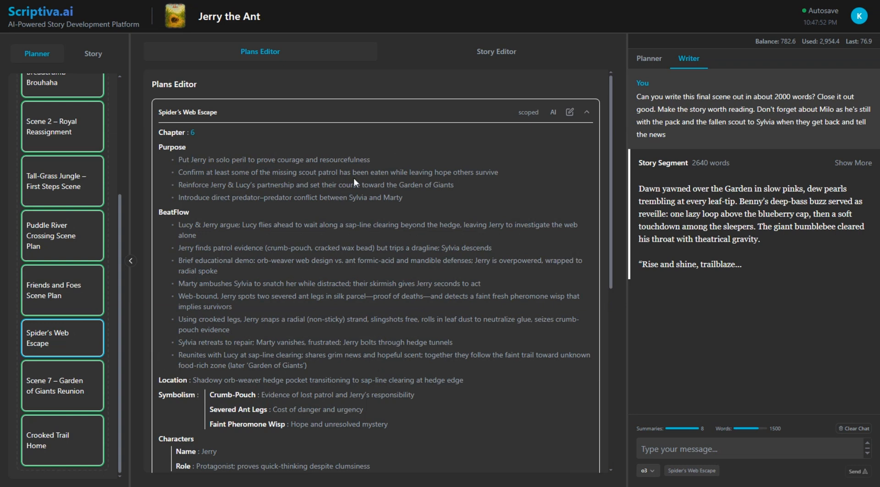
pyautogui.moveTo(97, 334)
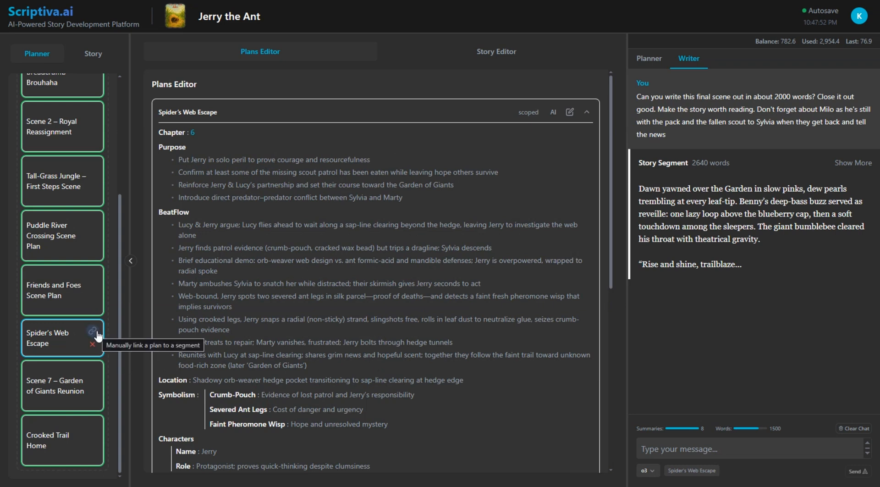
pyautogui.click(97, 336)
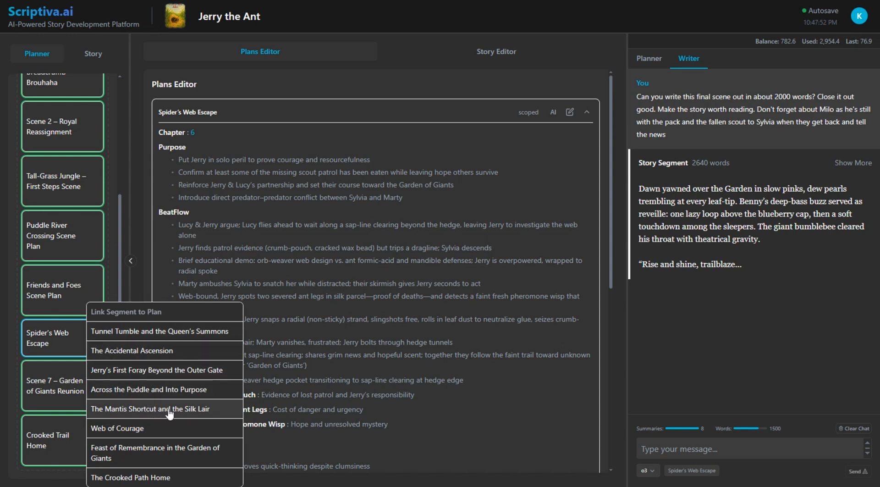
pyautogui.click(142, 429)
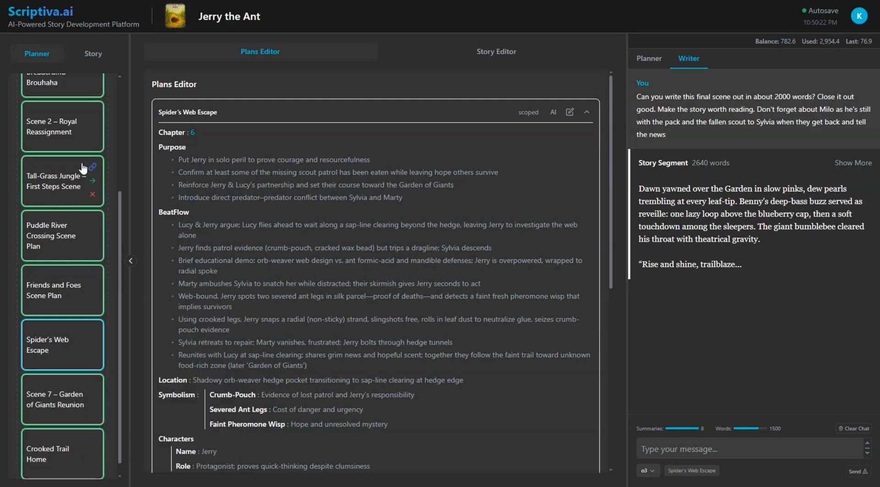
# Look over the scoped plans and turn on their filter in the story planning list
pyautogui.scroll(2, 83, 168)
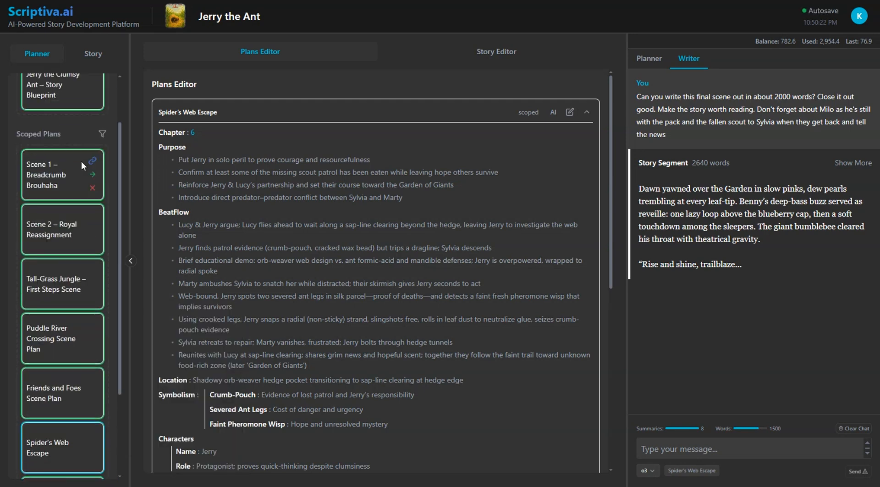
pyautogui.scroll(-3, 81, 165)
pyautogui.scroll(2, 78, 275)
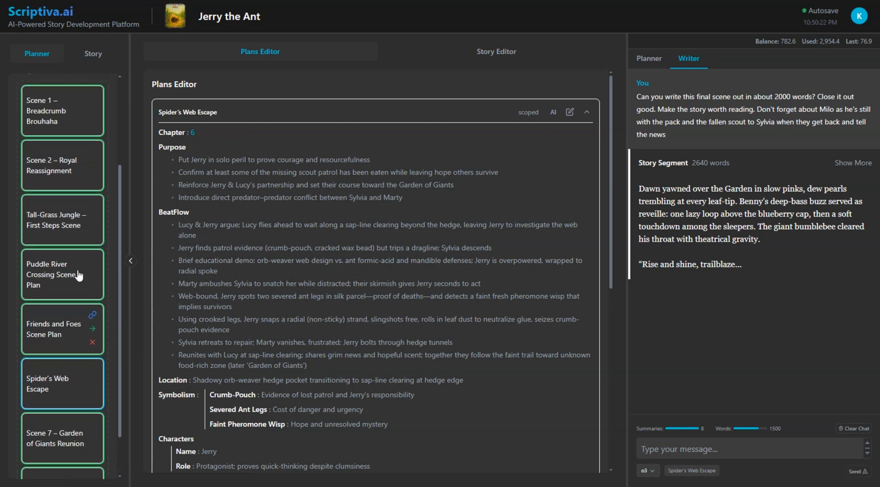
pyautogui.scroll(3, 95, 202)
pyautogui.click(103, 198)
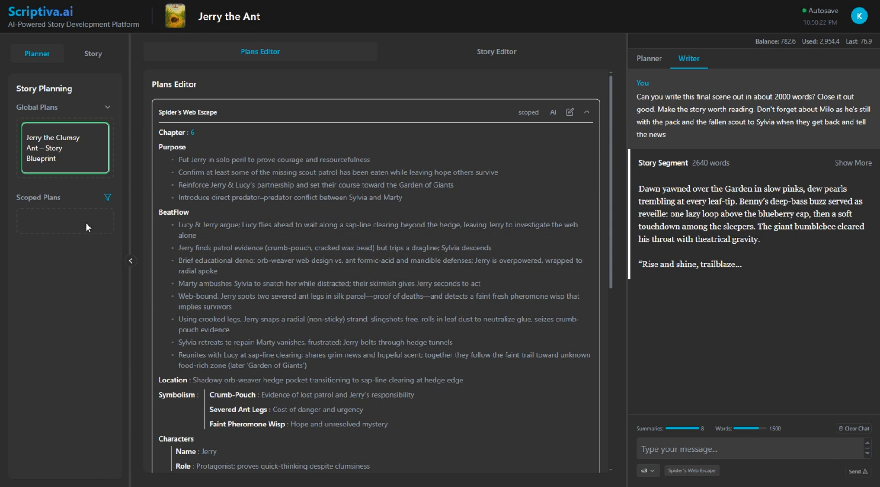
# Switch the assistant chat to the Planner agent and turn off the scoped plans filter
pyautogui.click(649, 59)
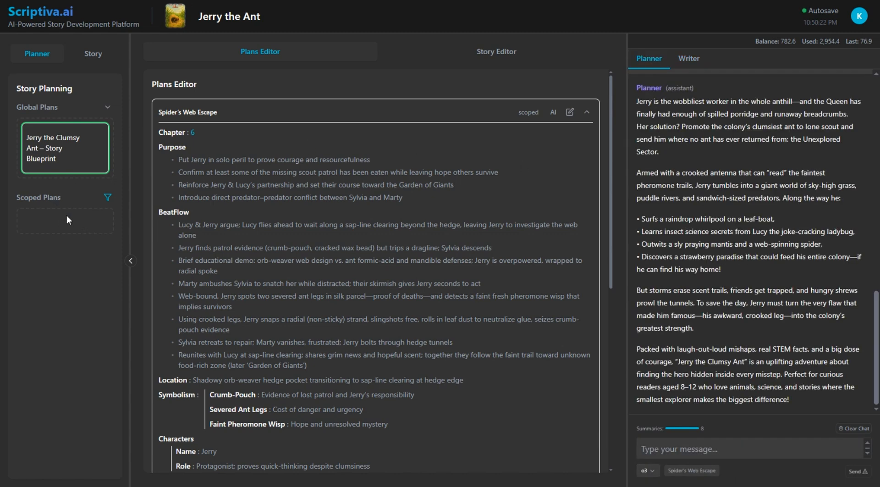
pyautogui.click(107, 198)
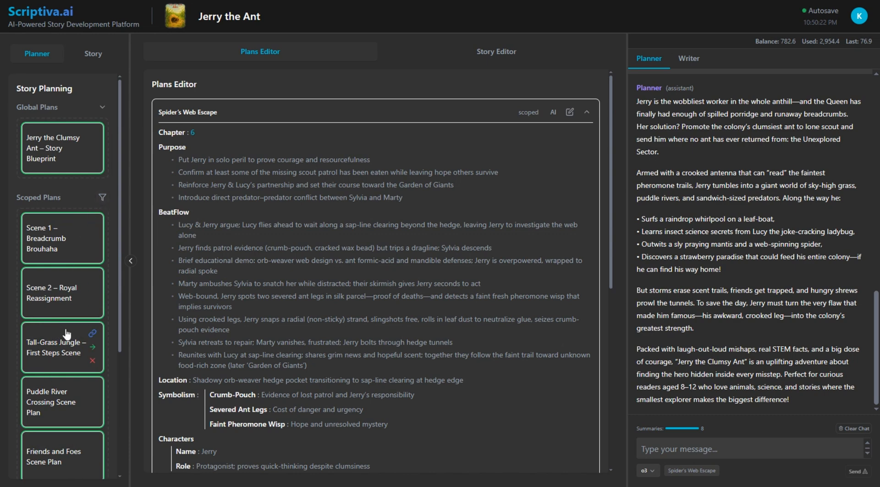
pyautogui.scroll(-4, 62, 289)
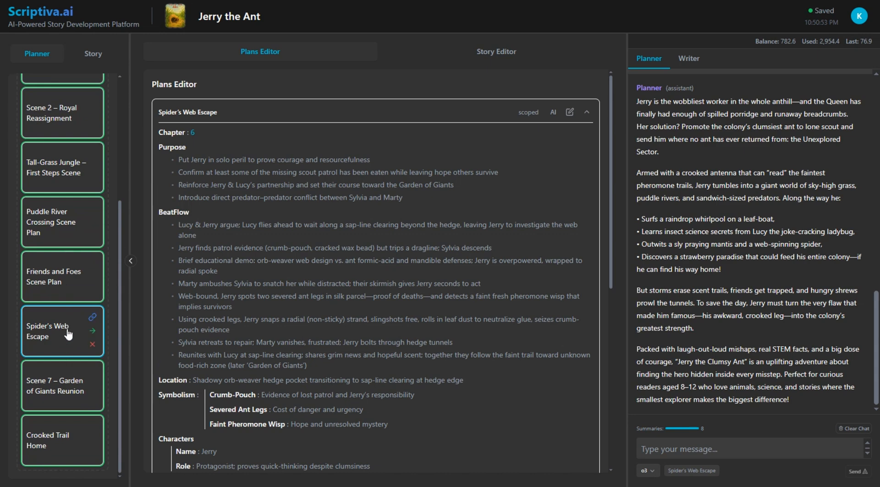
pyautogui.scroll(1, 70, 337)
pyautogui.scroll(3, 71, 338)
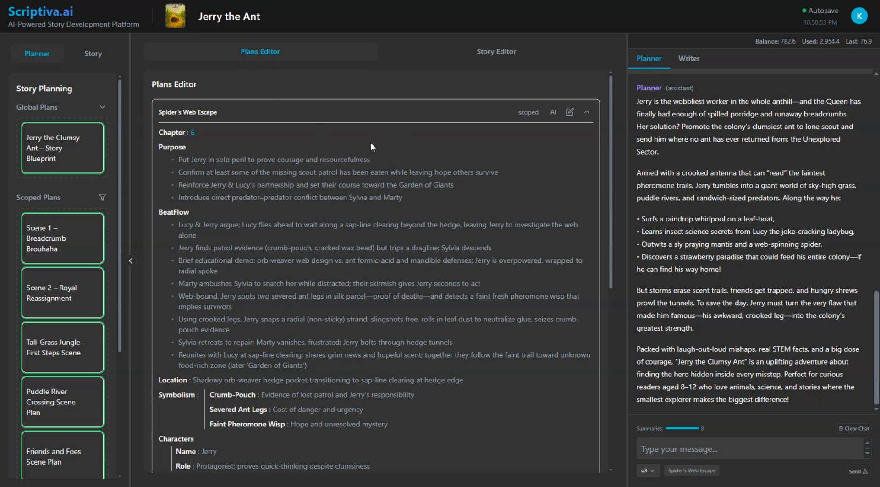
# Collapse the "Spider's Web Escape" plan, view "Scene 7 – Garden of Giants Reunion" below it, and deselect Scene 7
pyautogui.click(587, 114)
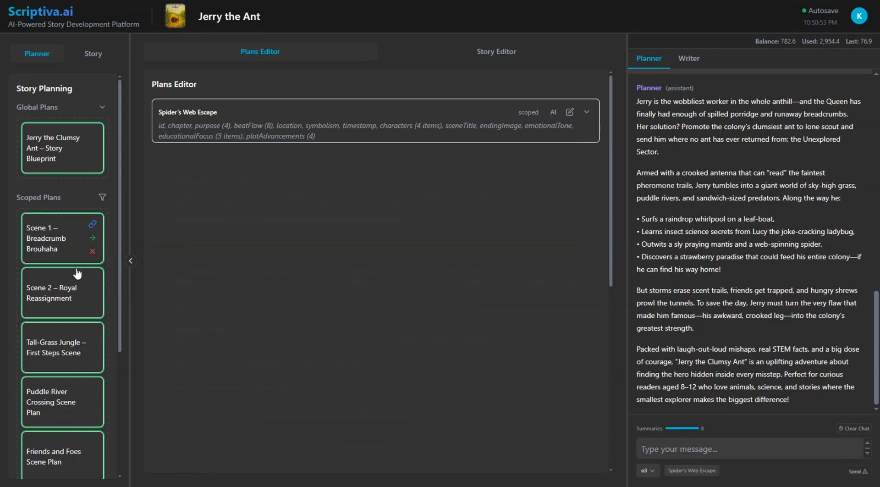
pyautogui.scroll(-4, 69, 324)
pyautogui.click(63, 376)
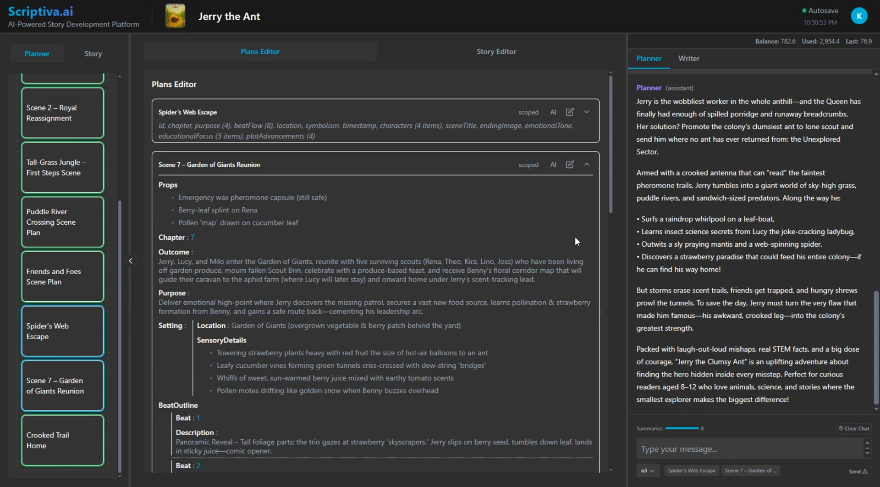
pyautogui.click(51, 341)
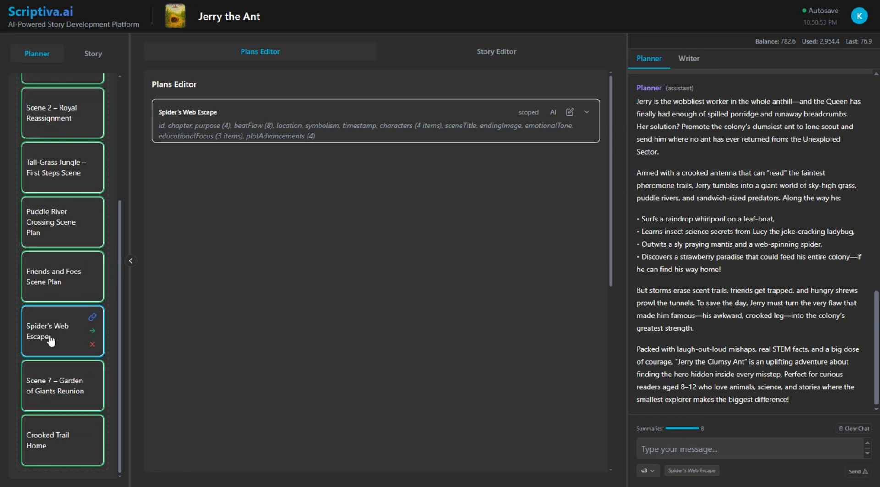
# Expand the "Spider's Web Escape" plan, look through its fields in edit mode, and leave editing without changes
pyautogui.click(587, 112)
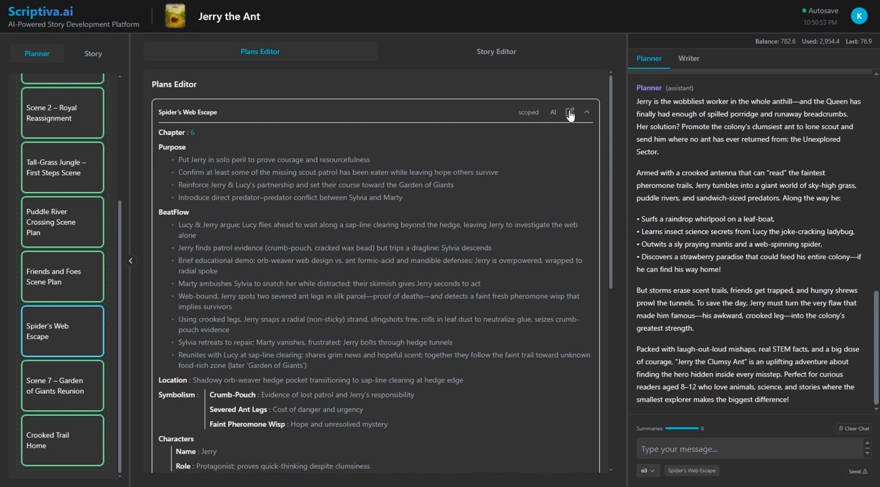
pyautogui.click(570, 113)
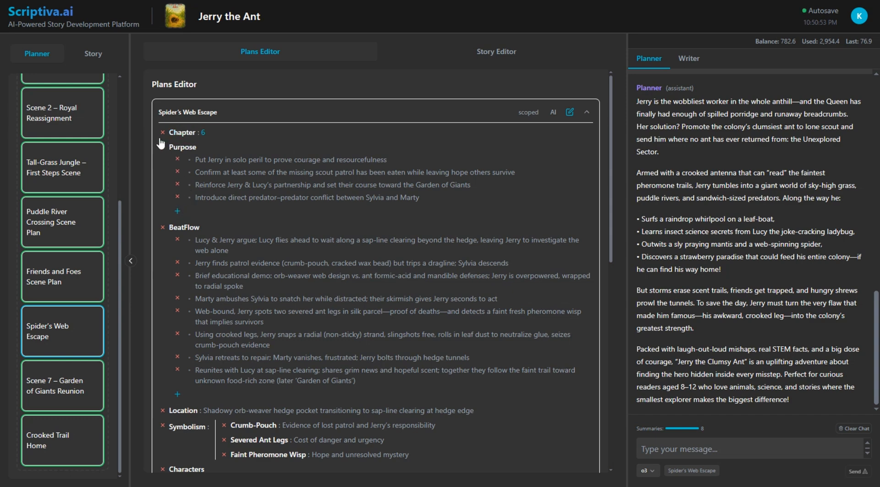
pyautogui.scroll(-6, 180, 244)
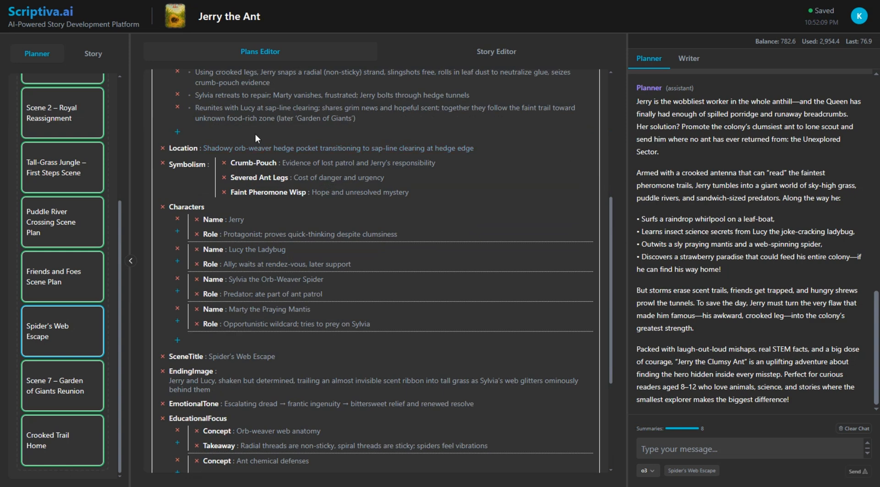
pyautogui.scroll(6, 255, 134)
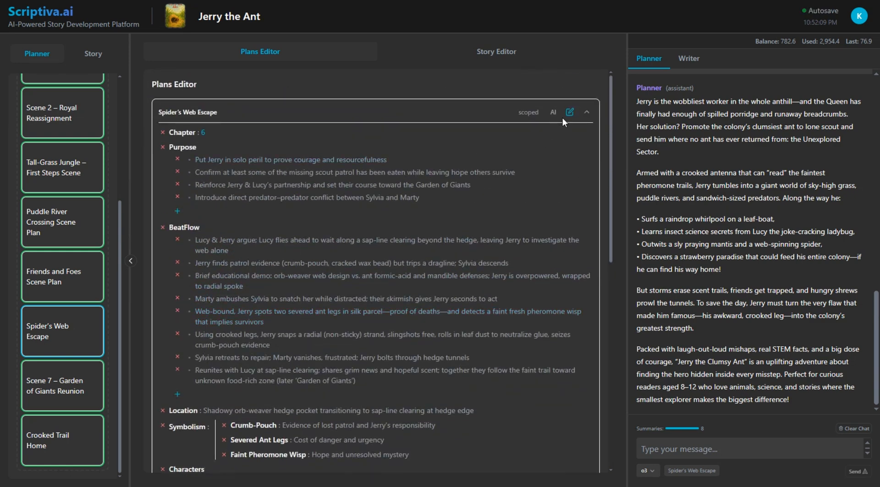
pyautogui.click(570, 112)
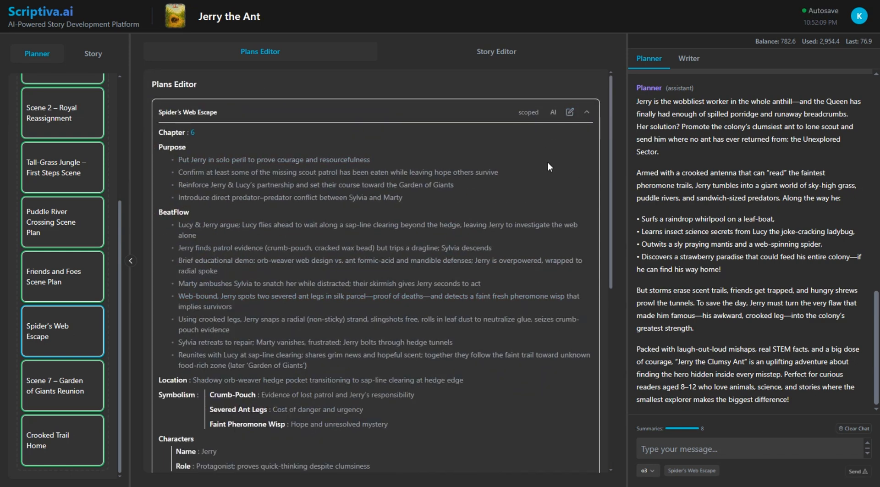
# Inspect the AI Rewrite Plan dialog for "Spider's Web Escape" and cancel it without entering instructions
pyautogui.click(553, 119)
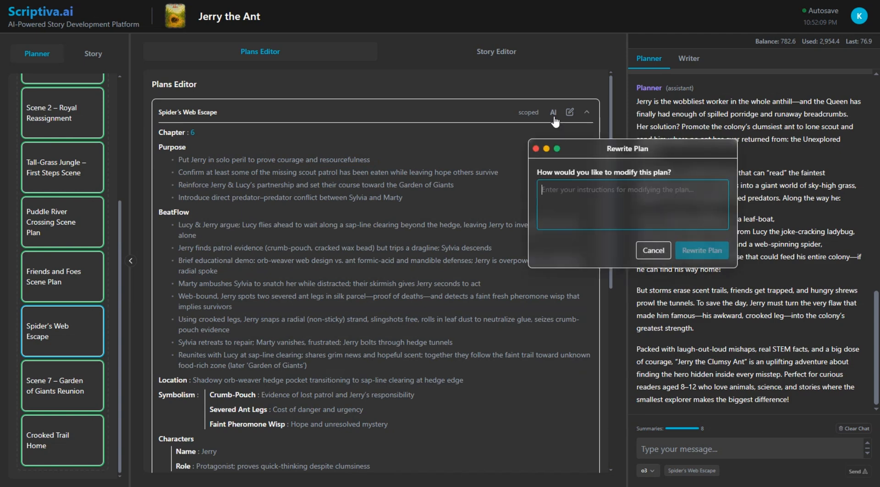
pyautogui.moveTo(595, 134); pyautogui.dragTo(450, 102)
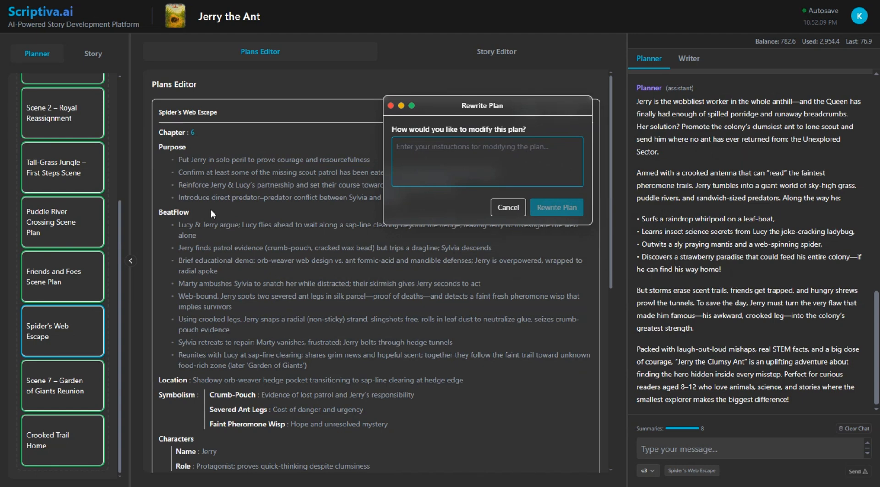
pyautogui.click(512, 209)
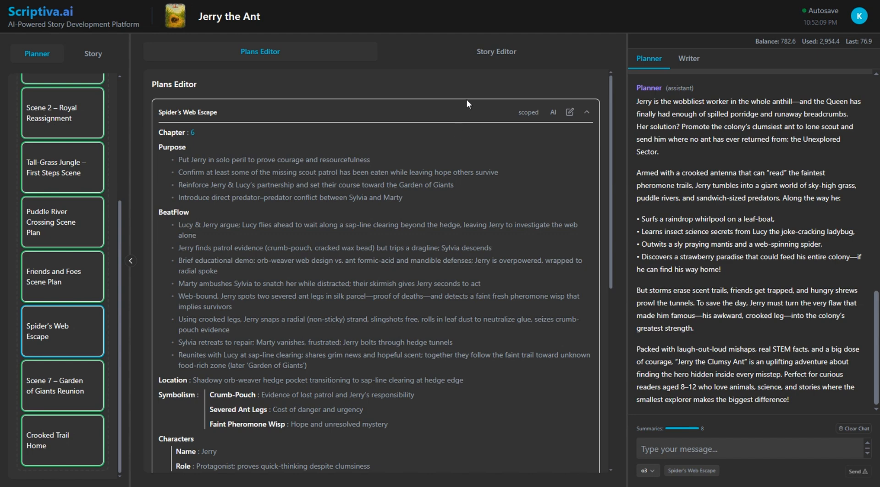
# Open the Story Editor and return to the beginning of the story text
pyautogui.click(466, 55)
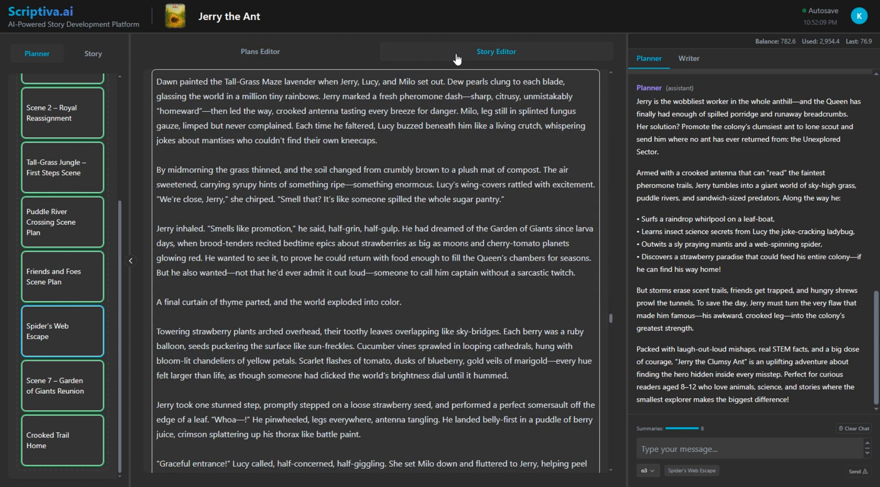
pyautogui.scroll(2, 450, 118)
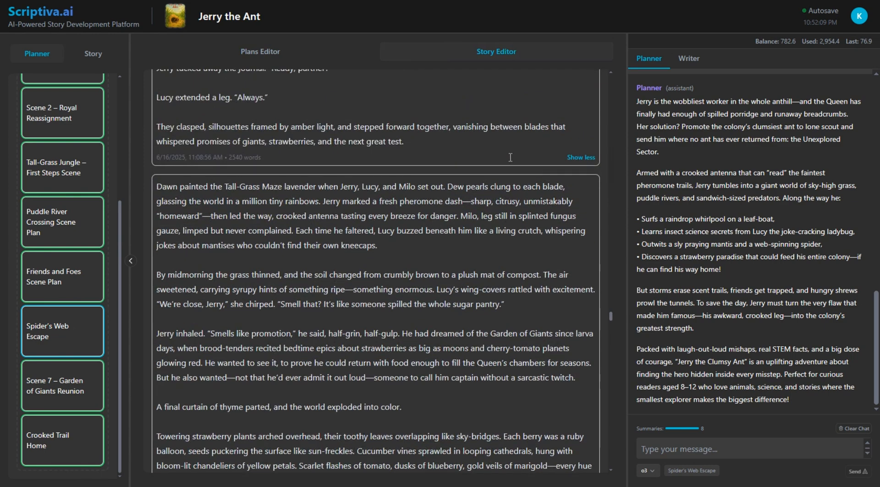
pyautogui.scroll(1, 482, 171)
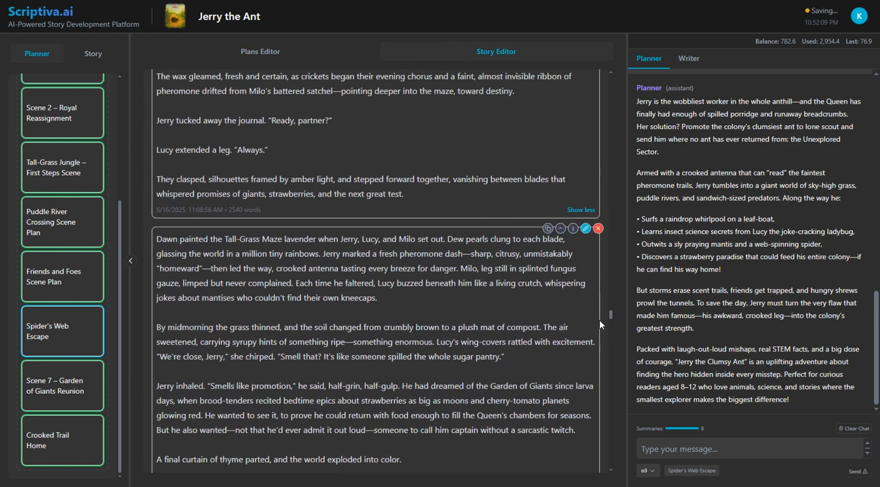
pyautogui.moveTo(612, 315); pyautogui.dragTo(614, 232)
pyautogui.moveTo(621, 182); pyautogui.dragTo(618, 67)
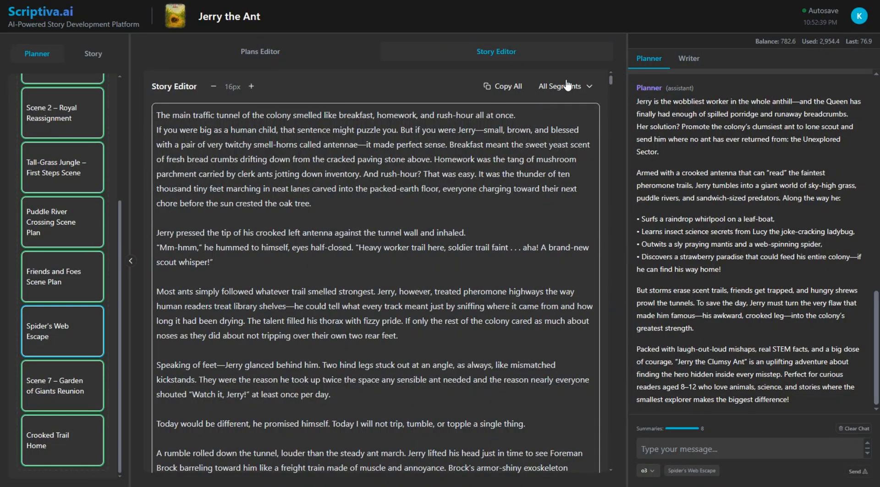
# Show only the Chapter 1 segment in the story editor, and restore the view to All Segments
pyautogui.click(575, 92)
pyautogui.click(549, 153)
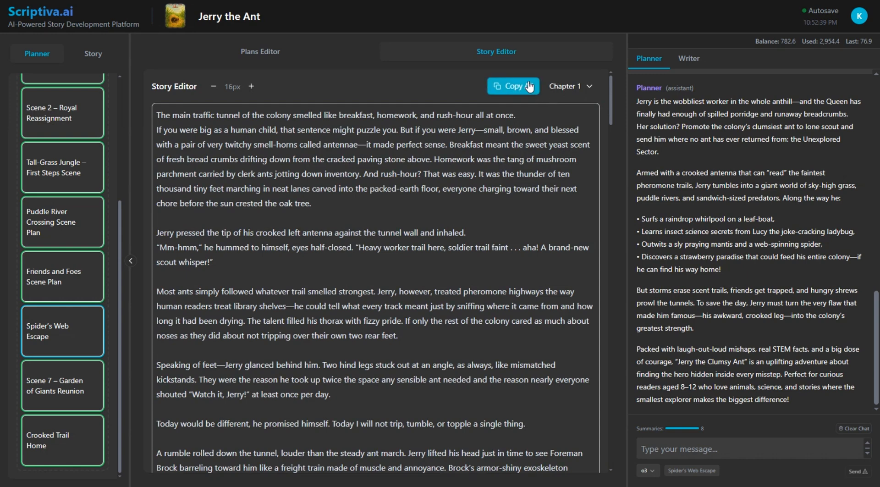
pyautogui.click(561, 88)
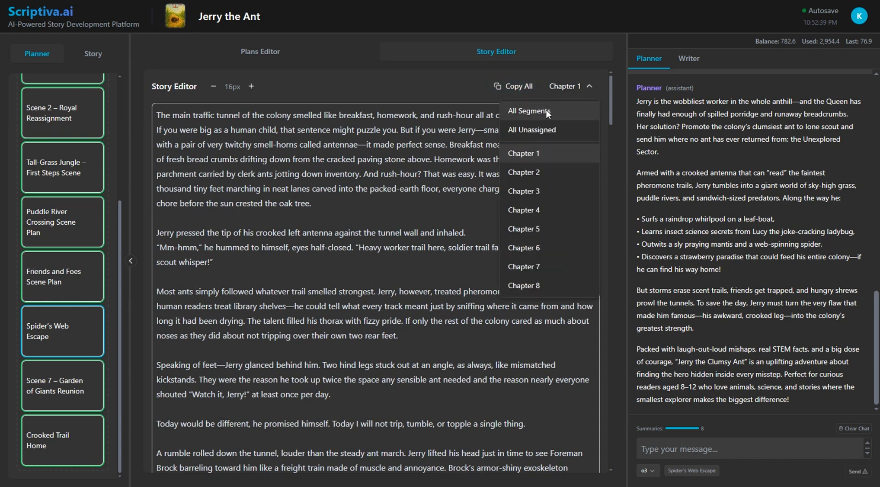
pyautogui.click(546, 110)
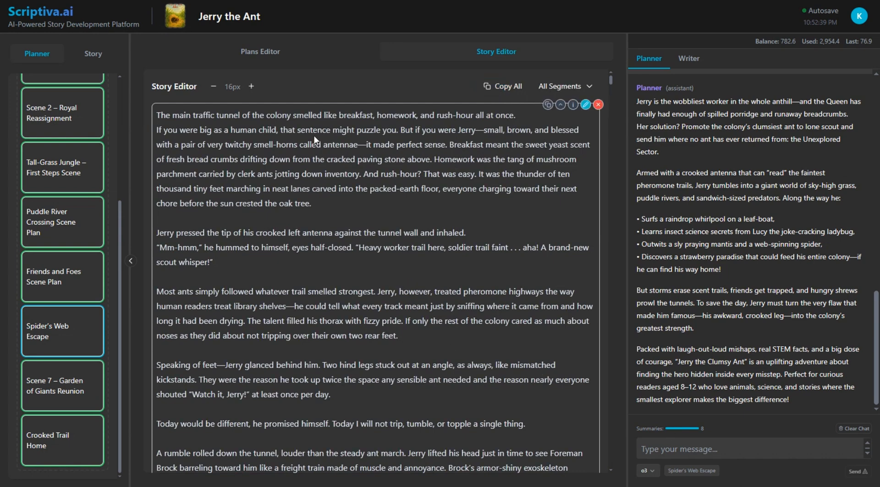
# Increase the story editor's text size to 20px
pyautogui.click(251, 86)
pyautogui.click(251, 87)
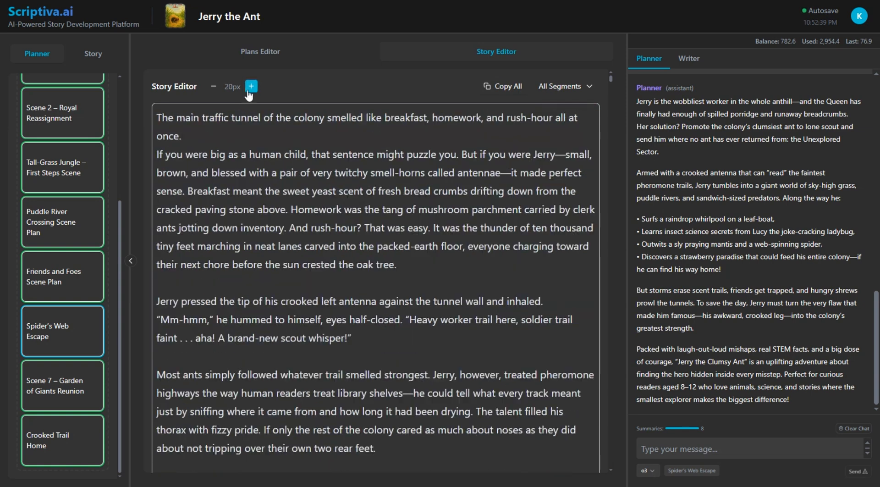
# Reduce the story editor's text size to 16px and show the list of story chapters
pyautogui.click(213, 86)
pyautogui.click(213, 87)
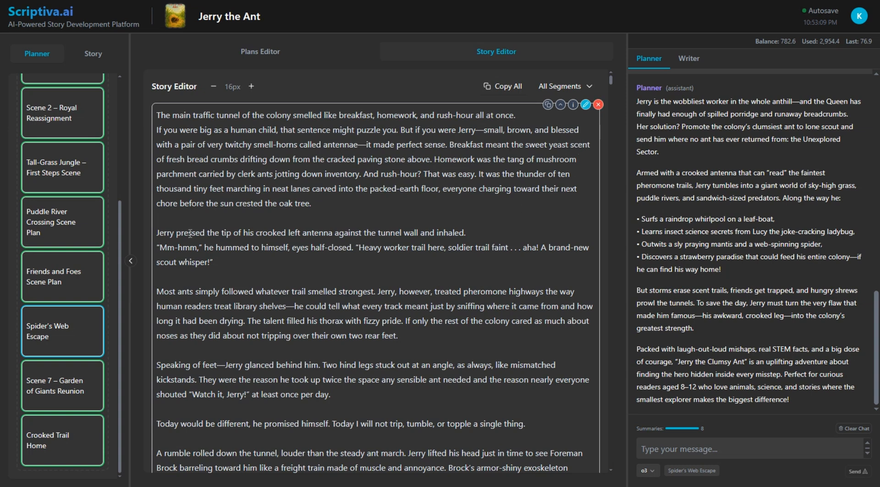
pyautogui.click(90, 60)
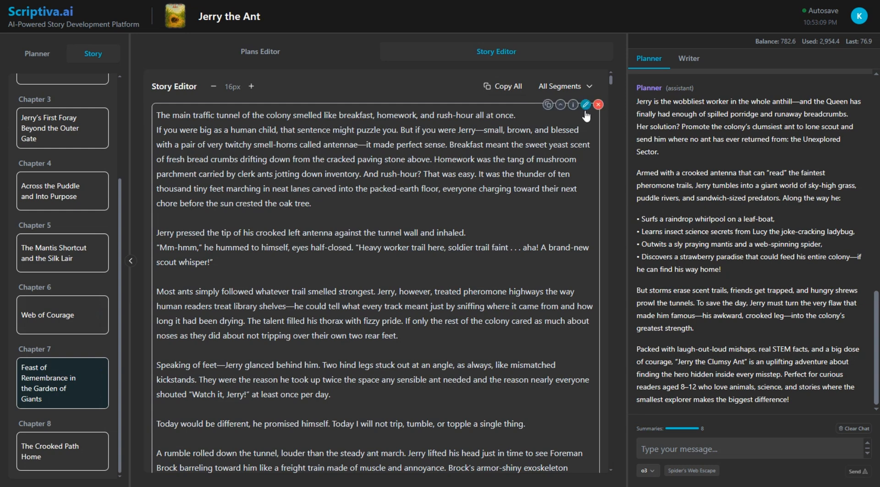
# Open the first story segment for editing, select text in its second paragraph, and finish editing without changing anything
pyautogui.click(587, 105)
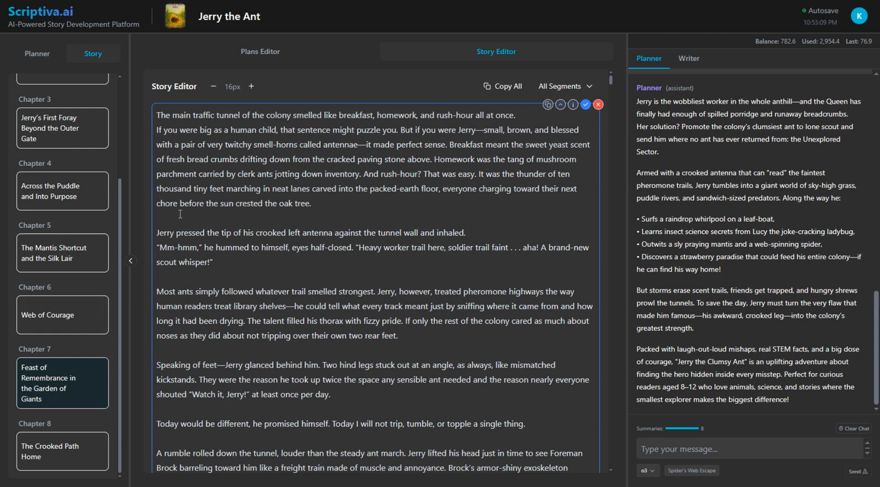
pyautogui.moveTo(295, 161); pyautogui.dragTo(157, 130)
pyautogui.click(260, 171)
pyautogui.click(586, 106)
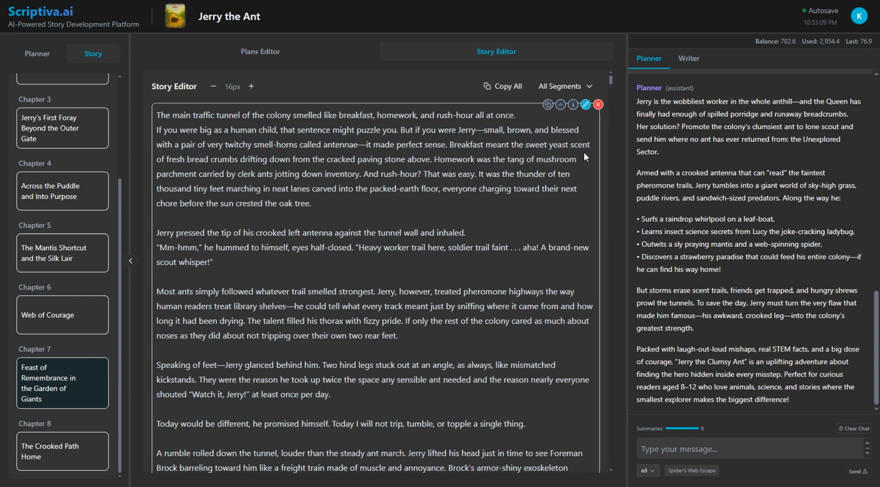
# Review and close the Segment Analysis for the first story segment, and collapse that segment to its preview
pyautogui.click(575, 106)
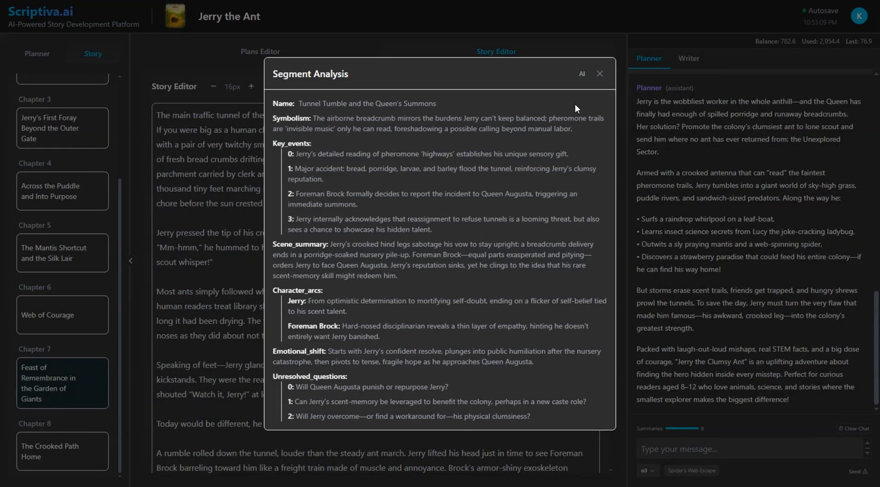
pyautogui.click(599, 73)
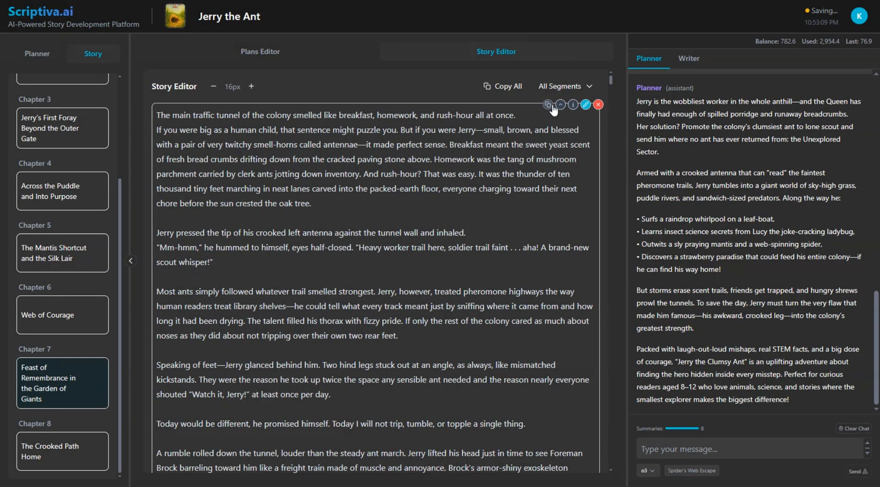
pyautogui.click(560, 106)
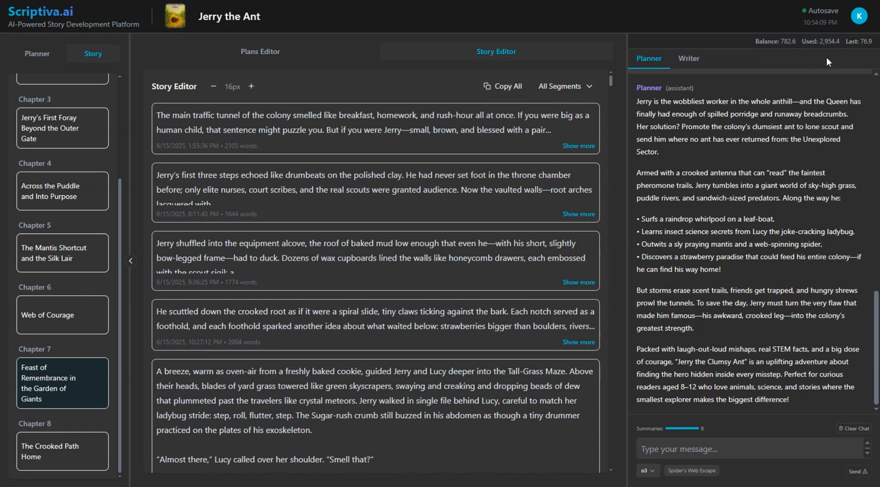
# Inspect the story's Cover Image dialog down to the upload option and saved images, and cancel it
pyautogui.moveTo(837, 42)
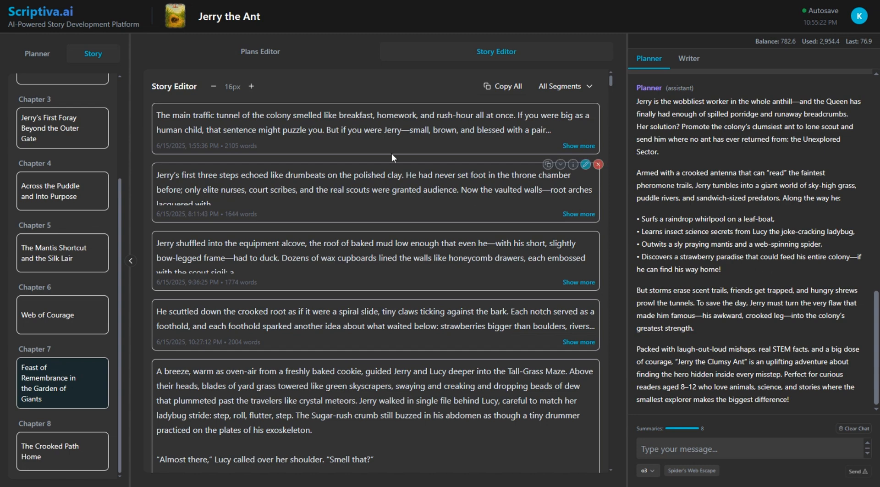
pyautogui.click(176, 20)
pyautogui.scroll(-5, 385, 229)
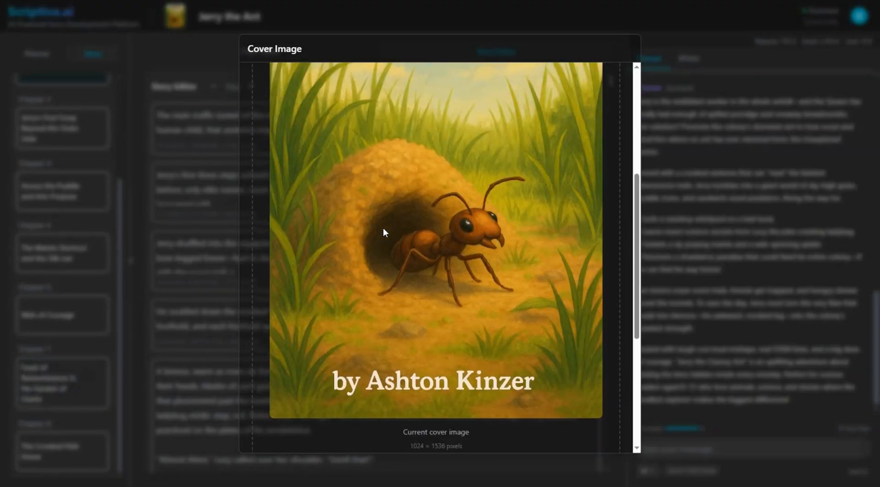
pyautogui.scroll(-5, 383, 227)
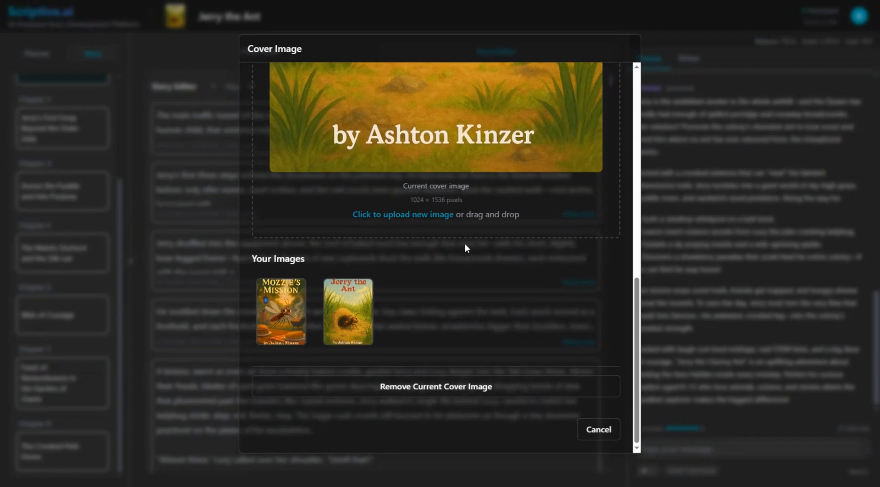
pyautogui.click(600, 430)
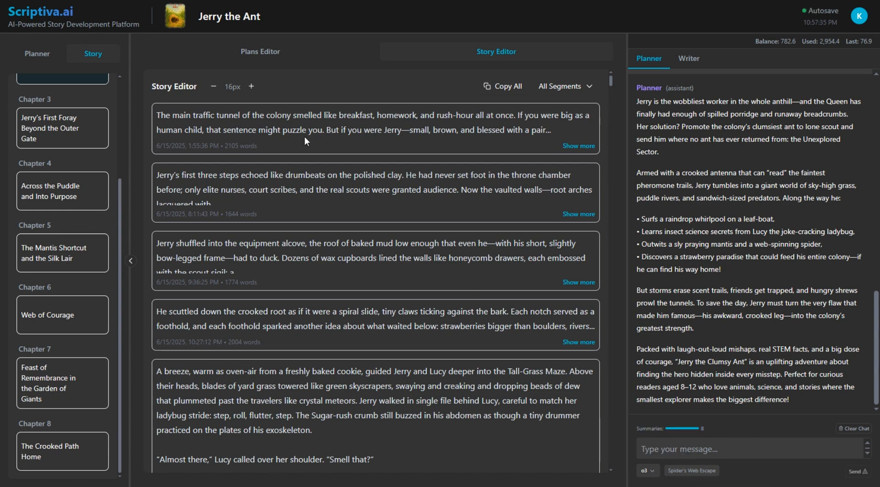
# Add the "Scene 7 – Garden of Giants Reunion" plan to the planner chat's context, remove it again, and return to the story chapters
pyautogui.click(54, 55)
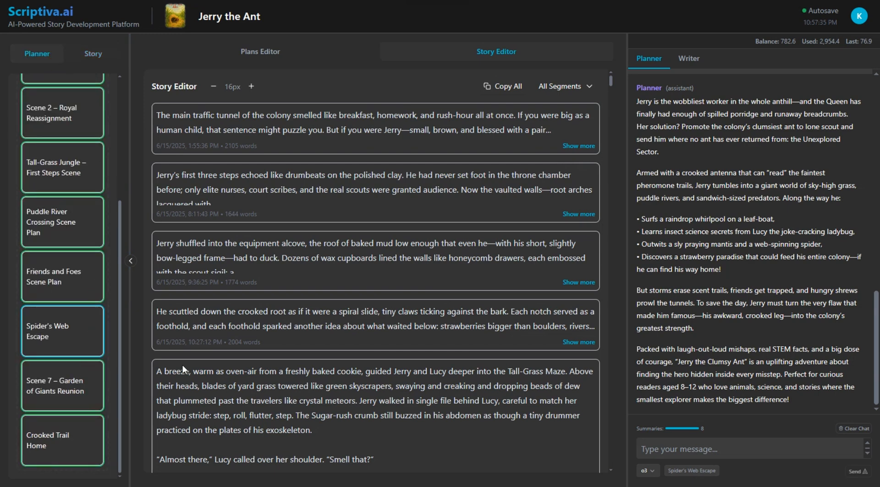
pyautogui.click(45, 389)
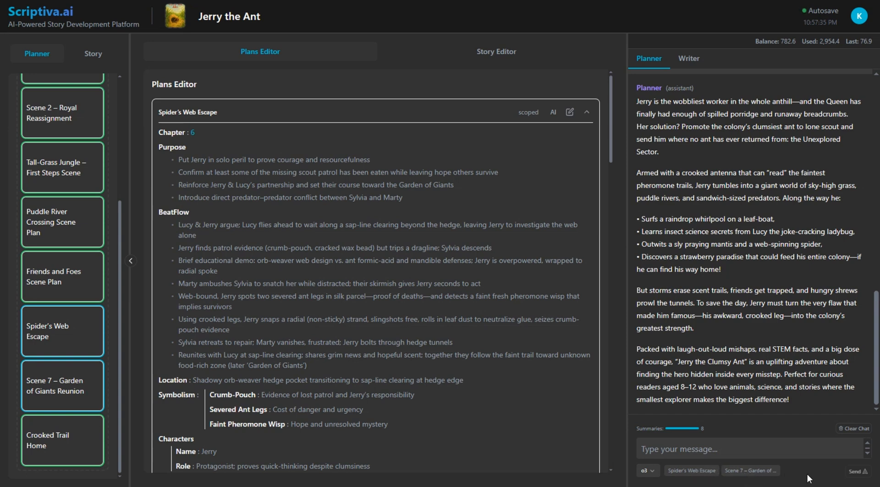
pyautogui.moveTo(64, 324)
pyautogui.click(92, 53)
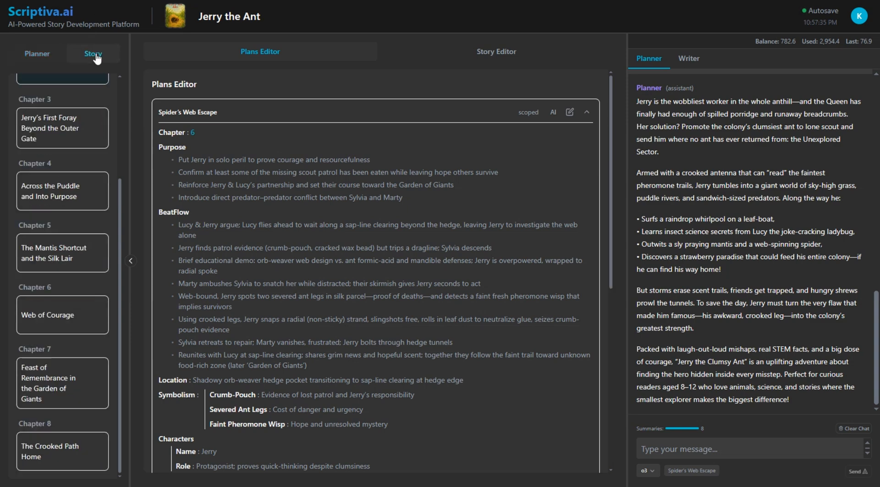
pyautogui.click(36, 53)
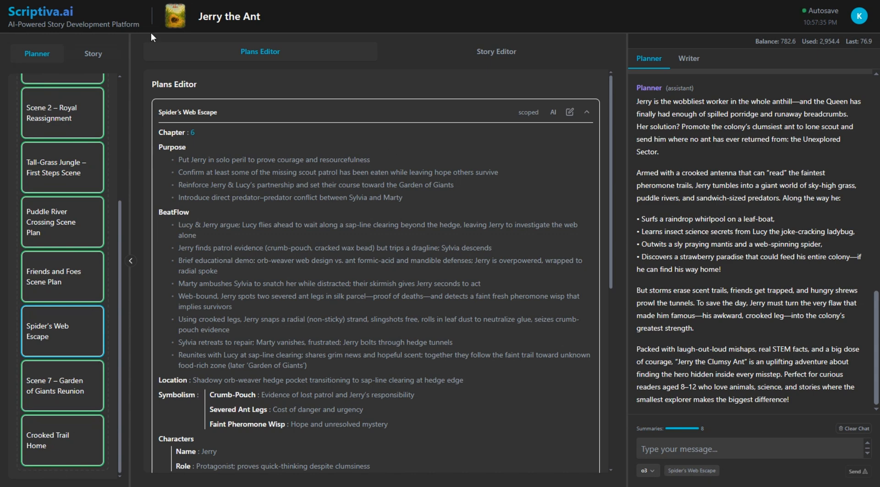
pyautogui.click(90, 53)
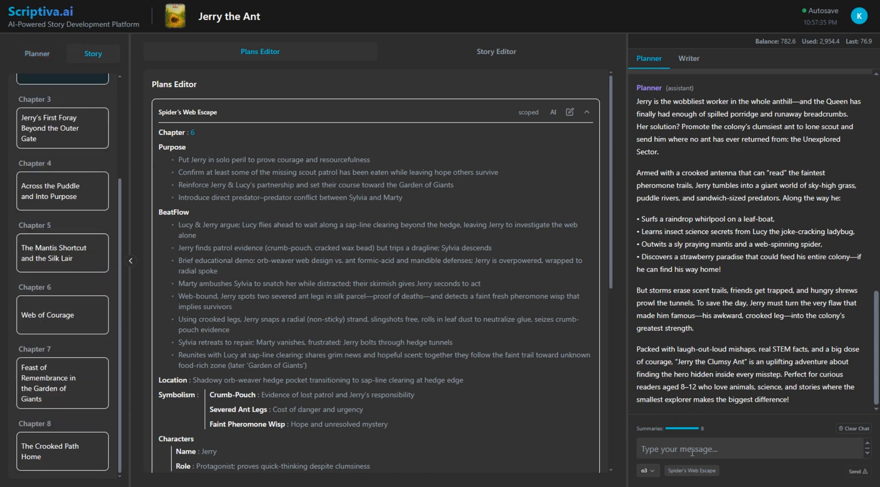
# Examine the Planner chat's available Anthropic, Google, and OpenAI models and their credit costs per 1K tokens
pyautogui.click(656, 470)
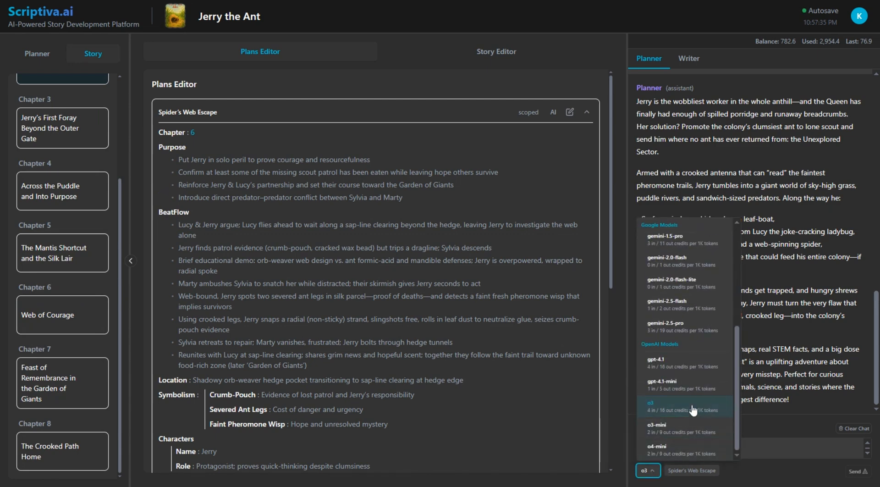
pyautogui.scroll(2, 693, 410)
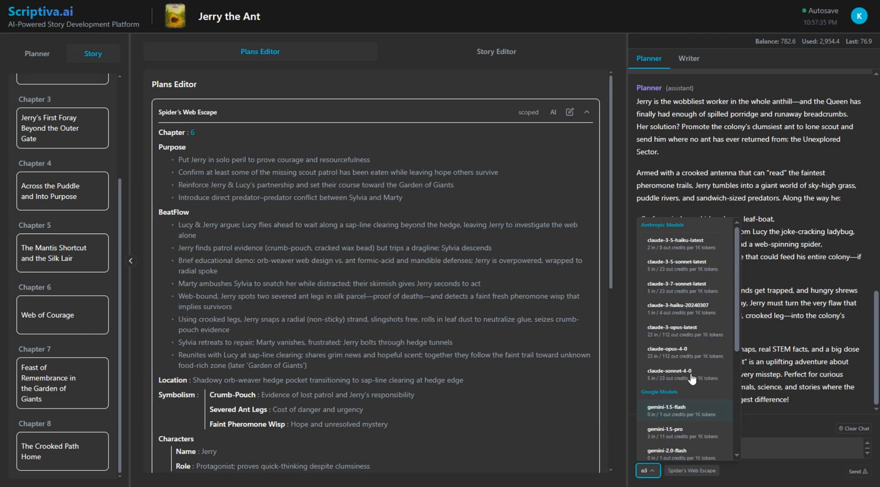
pyautogui.scroll(3, 692, 337)
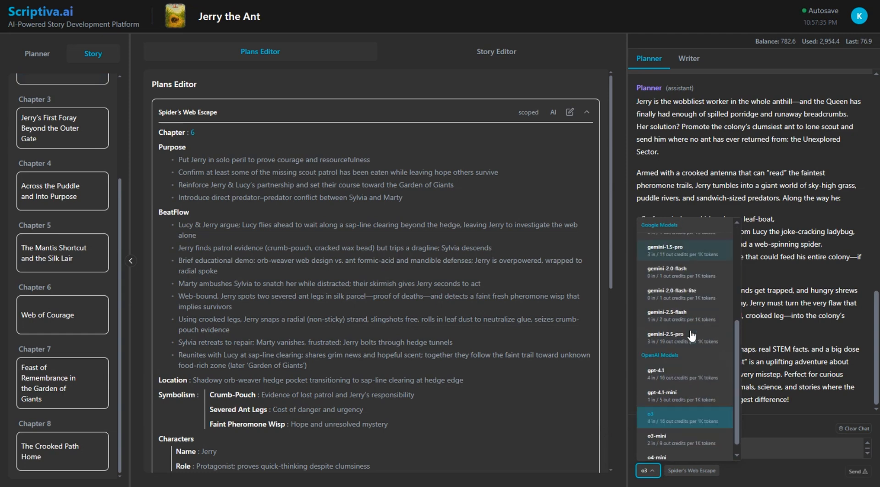
pyautogui.scroll(-4, 695, 344)
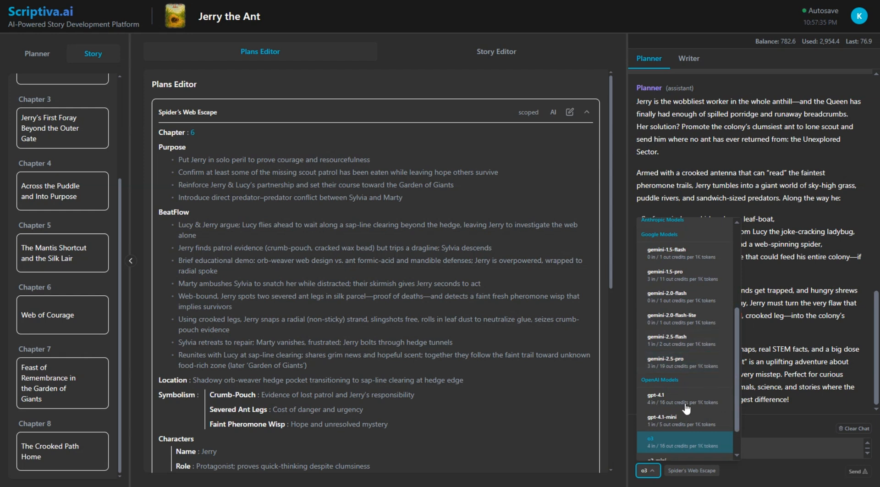
pyautogui.scroll(-2, 688, 408)
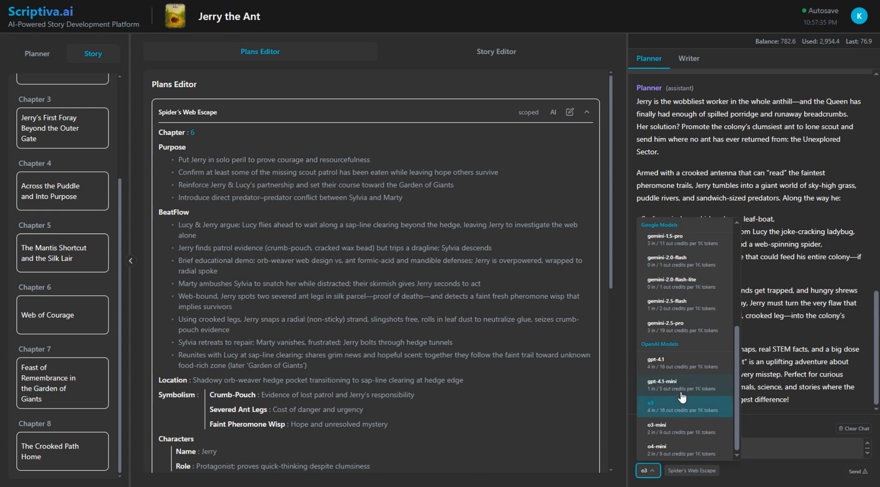
pyautogui.scroll(1, 684, 395)
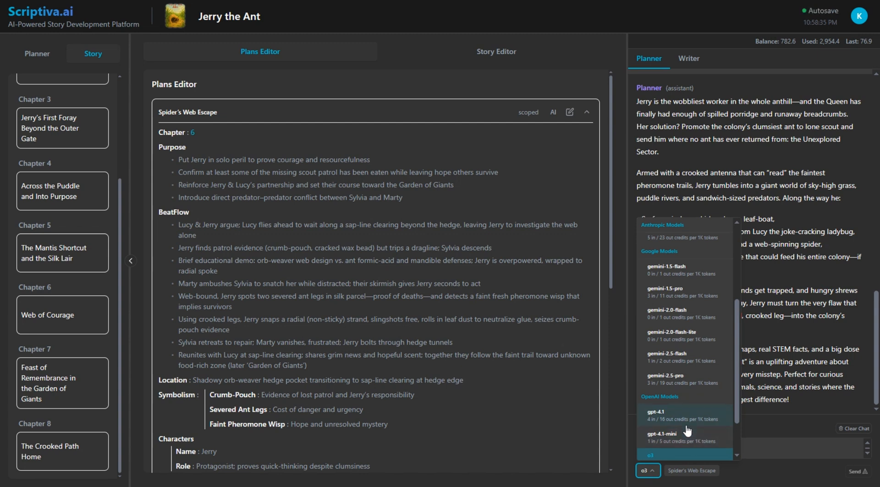
pyautogui.scroll(3, 687, 430)
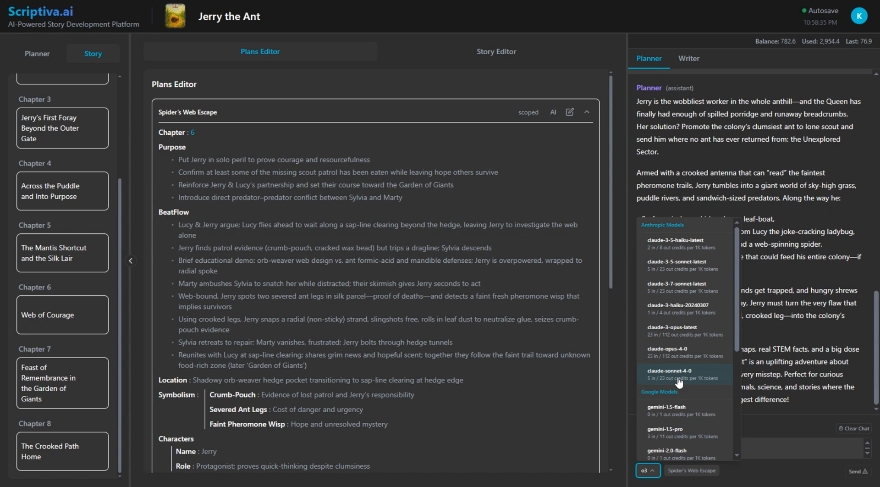
pyautogui.scroll(-4, 679, 382)
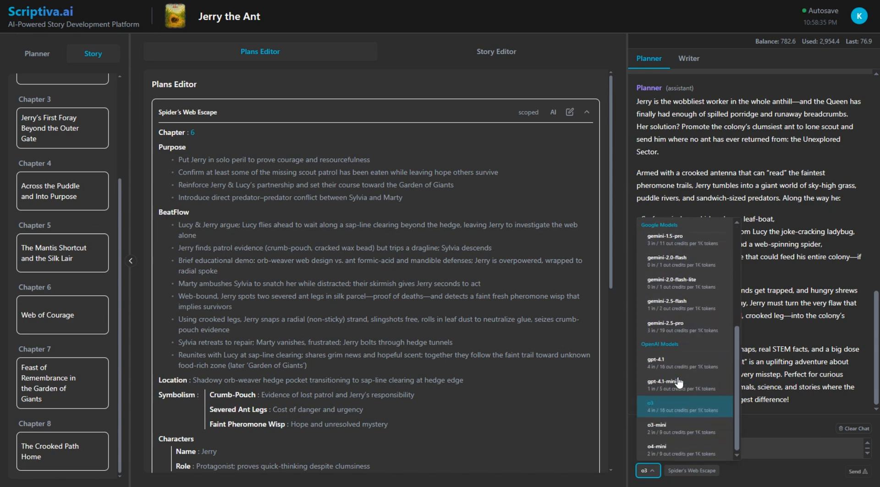
pyautogui.scroll(2, 677, 362)
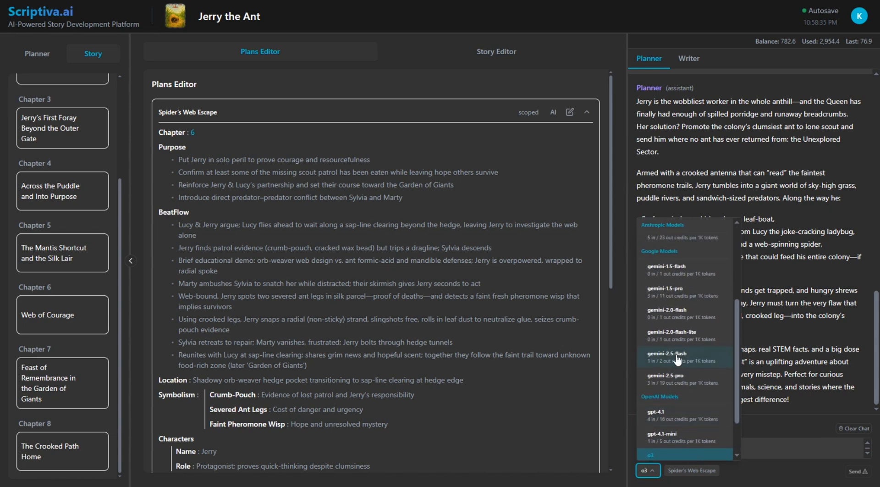
pyautogui.scroll(5, 677, 360)
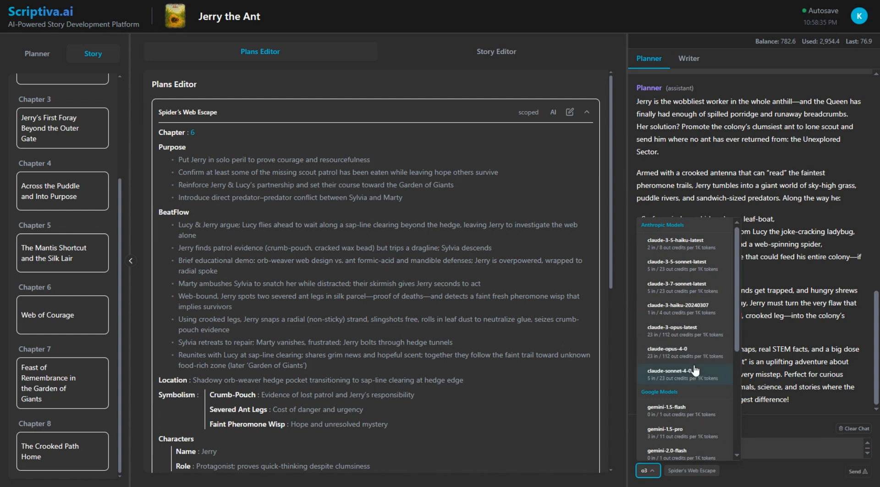